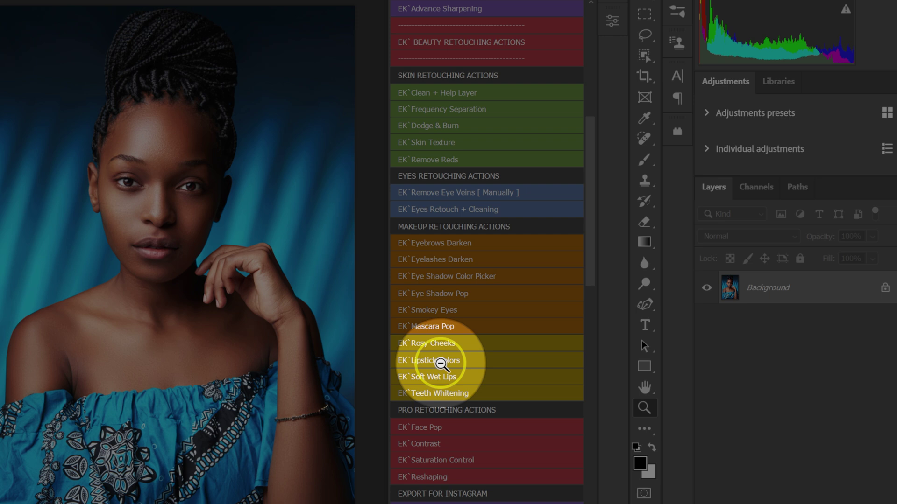
Play the EK Lipstick Colors action to add the masked lipstick group.
left_click(441, 362)
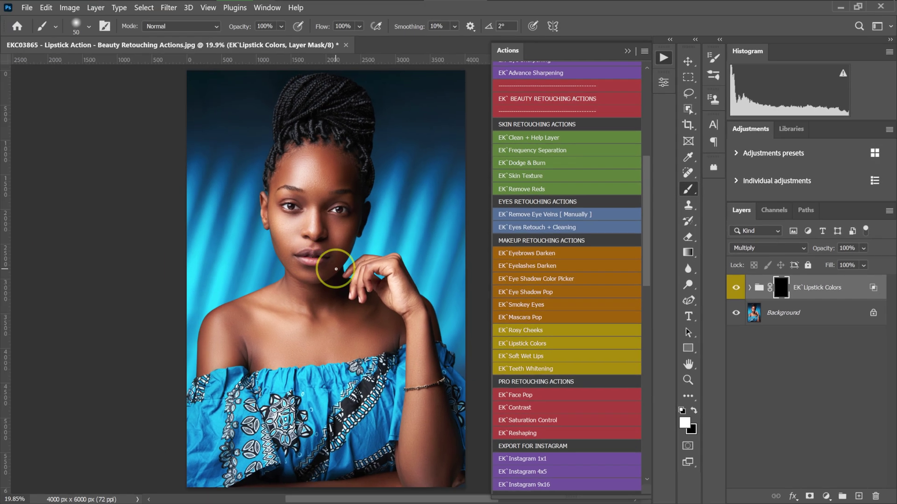
Trace a closed Pen Tool path around the lips with five anchor points.
scroll(133, 242, "up", 5)
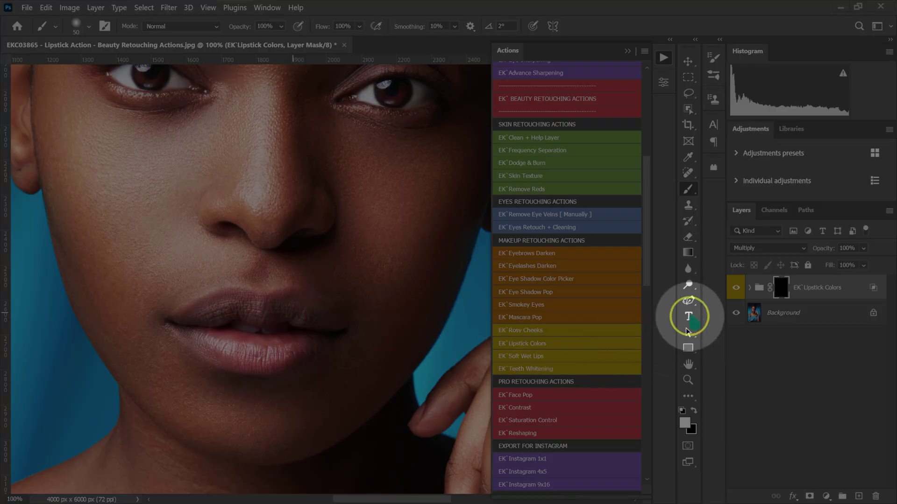
right_click(688, 301)
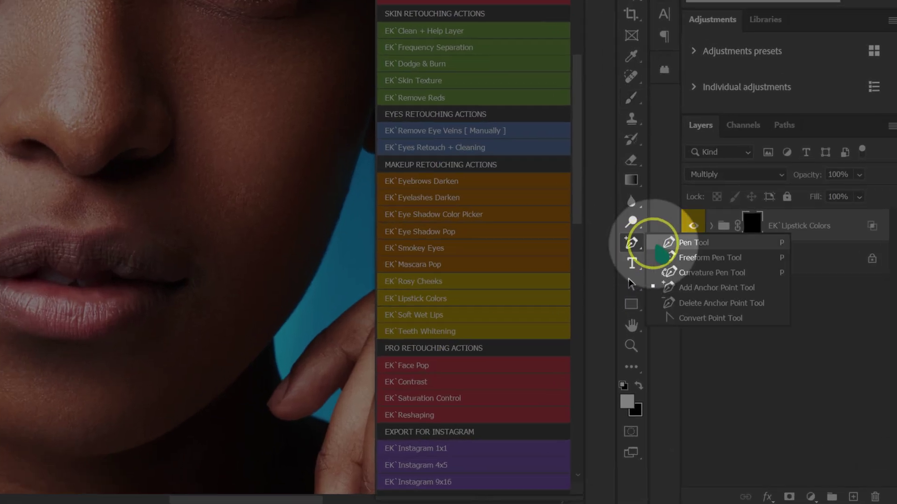
left_click(673, 243)
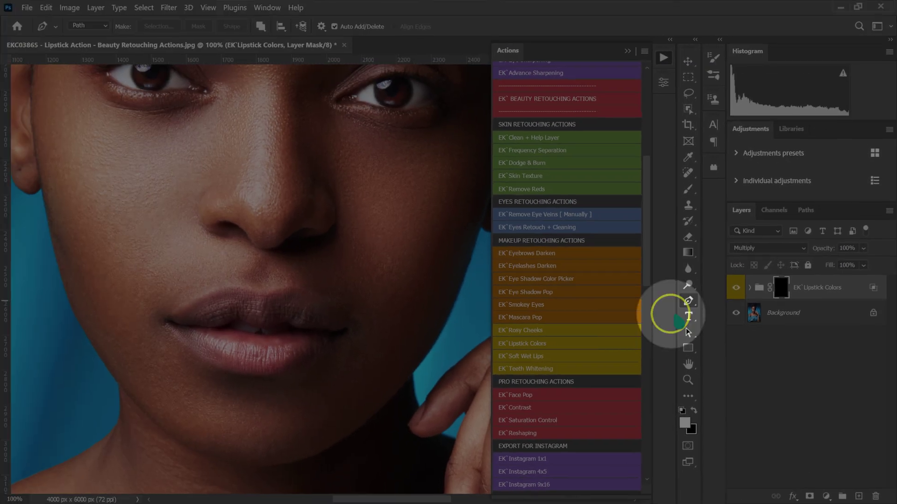
scroll(167, 315, "up", 3)
scroll(166, 315, "down", 3)
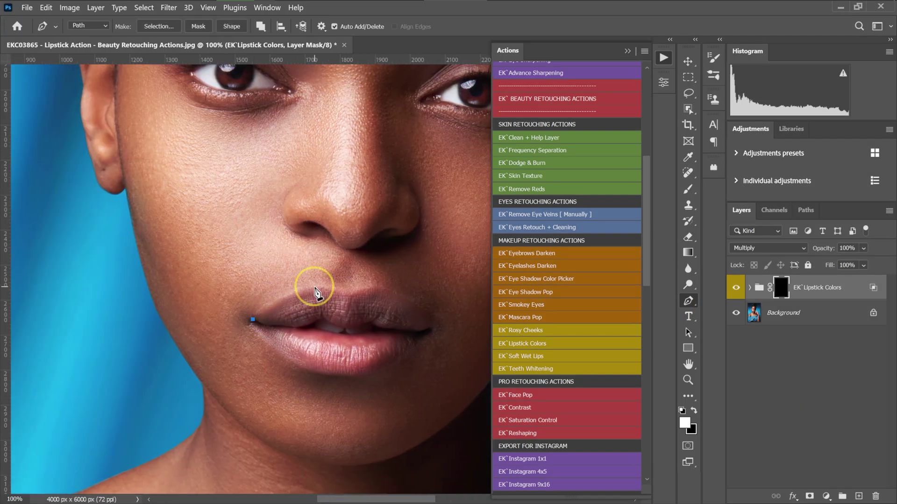
left_click(344, 296)
left_click(376, 285)
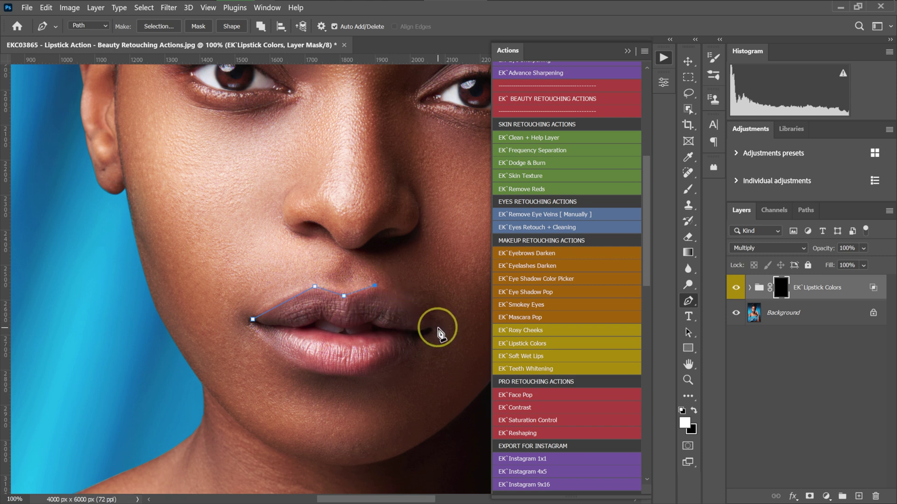
left_click(437, 328)
left_click(367, 373)
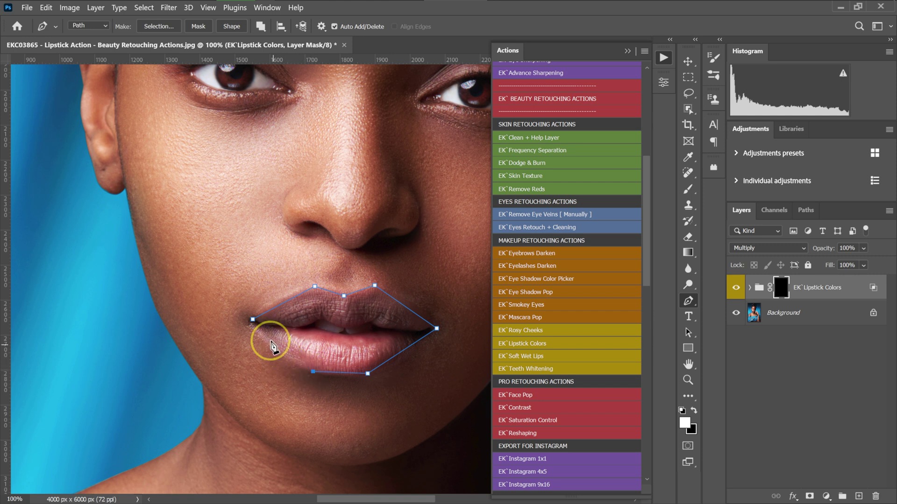
left_click(252, 320)
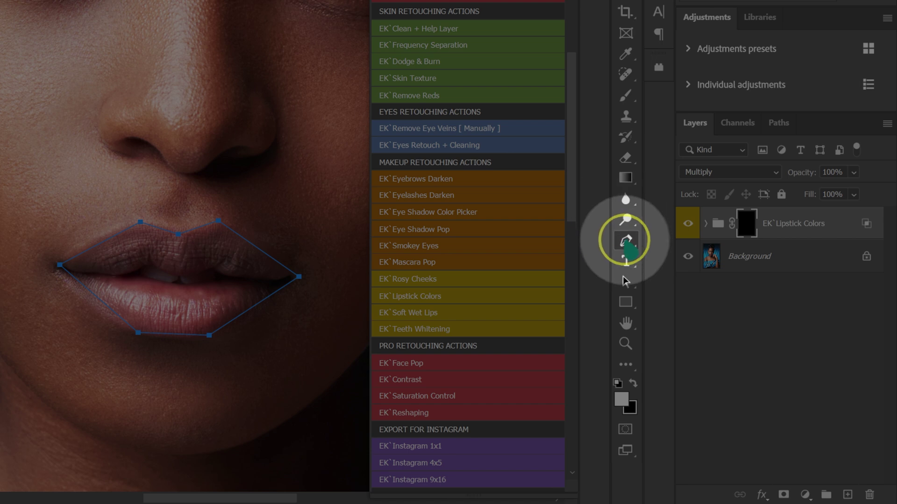
Refine the lip path with the Curvature Pen, adding five curve points along the lip edges.
left_click_drag(644, 238, 704, 270)
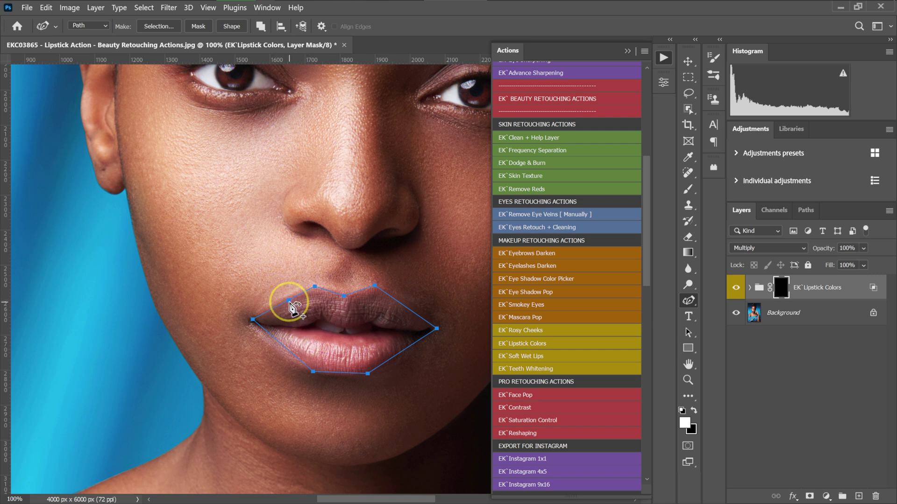
left_click(333, 292)
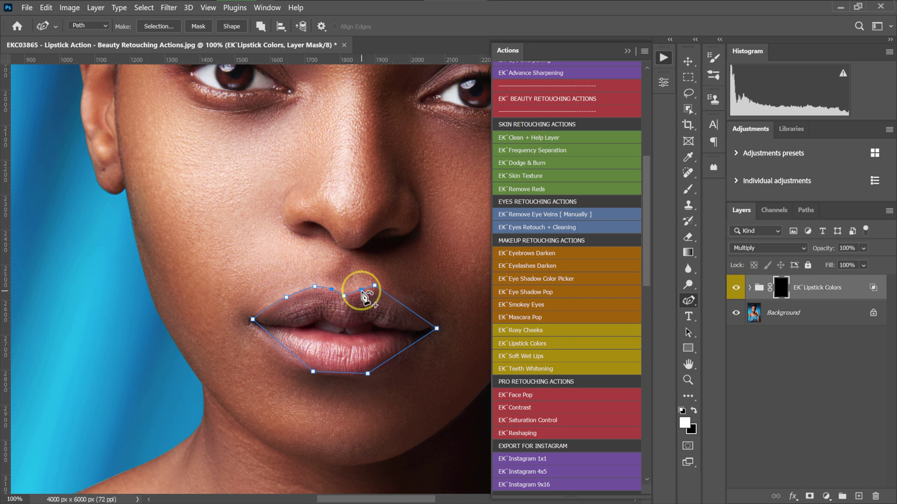
left_click(406, 308)
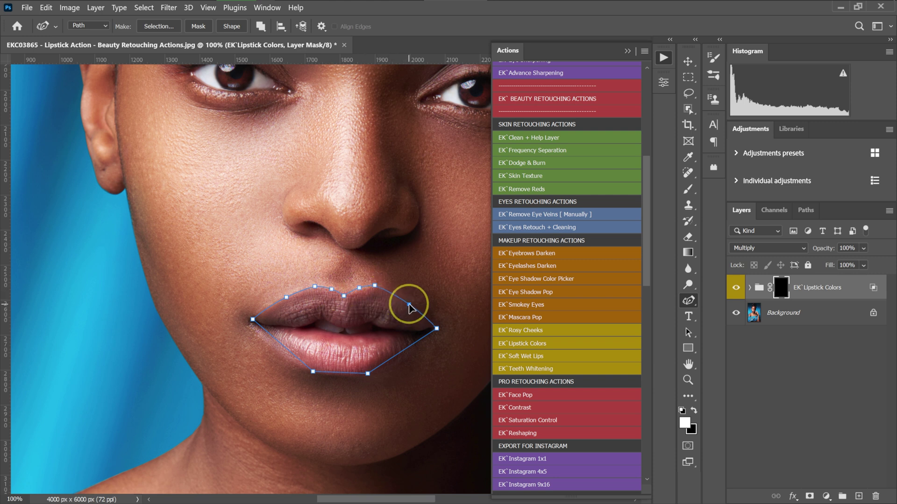
left_click(405, 351)
left_click(345, 373)
left_click(285, 348)
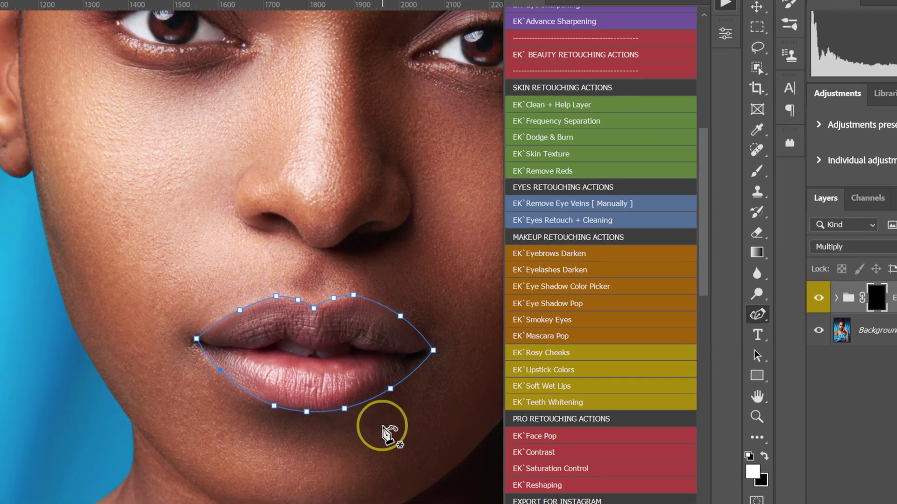
Turn the lip path into a selection with a 0.5-pixel feather radius.
right_click(383, 428)
left_click(418, 148)
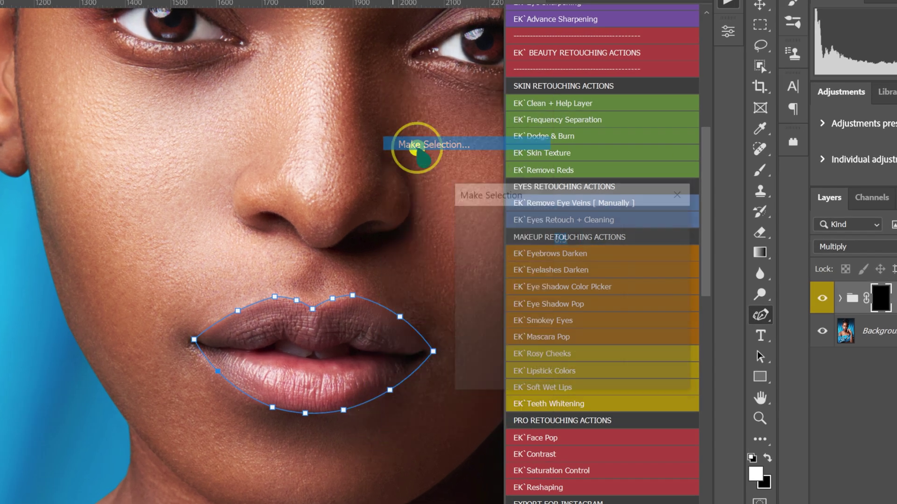
left_click(573, 240)
key("BackSpace")
key("BackSpace")
key("BackSpace")
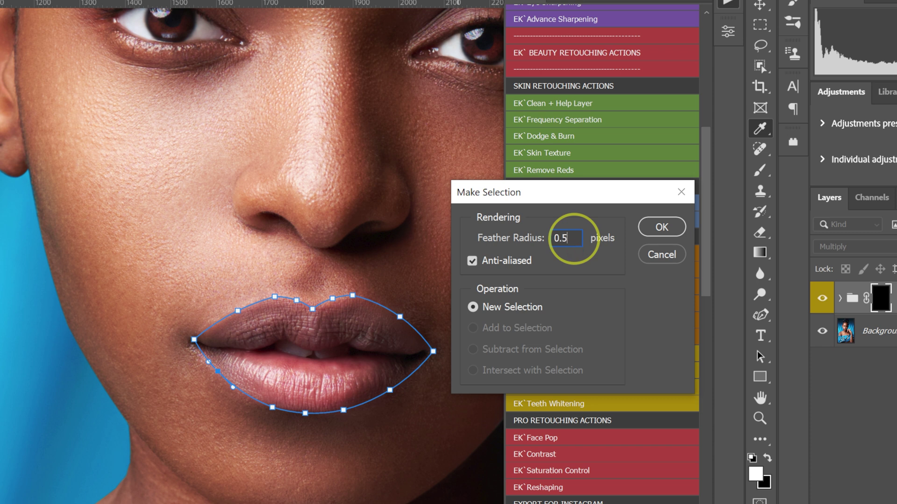
type("0.5")
left_click(662, 227)
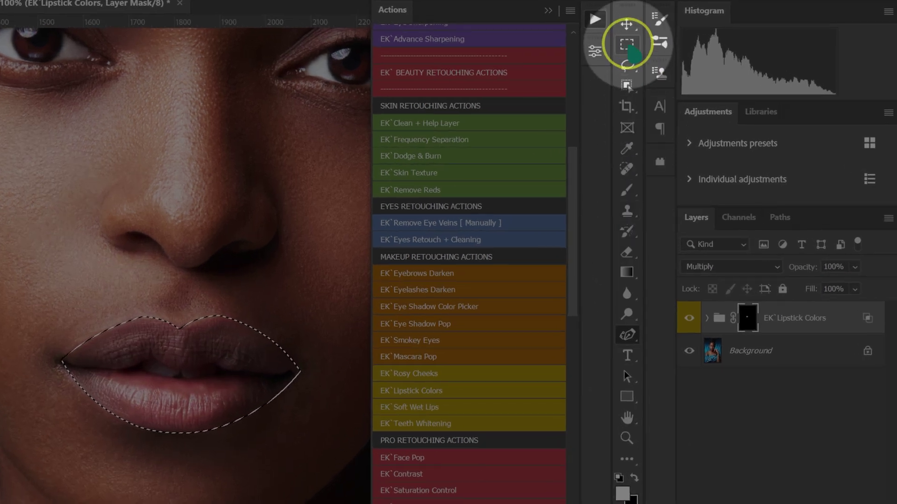
Save the lip selection as a channel named 'Lipstick', then deselect.
right_click(628, 45)
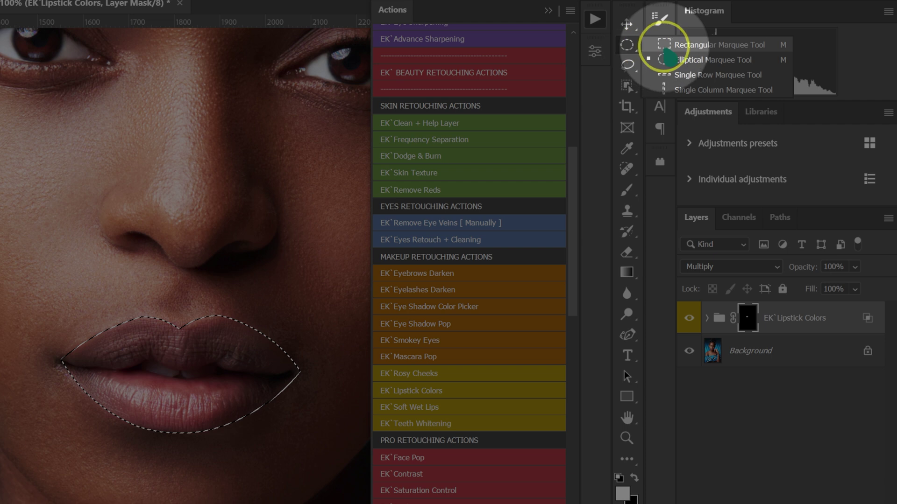
left_click(654, 43)
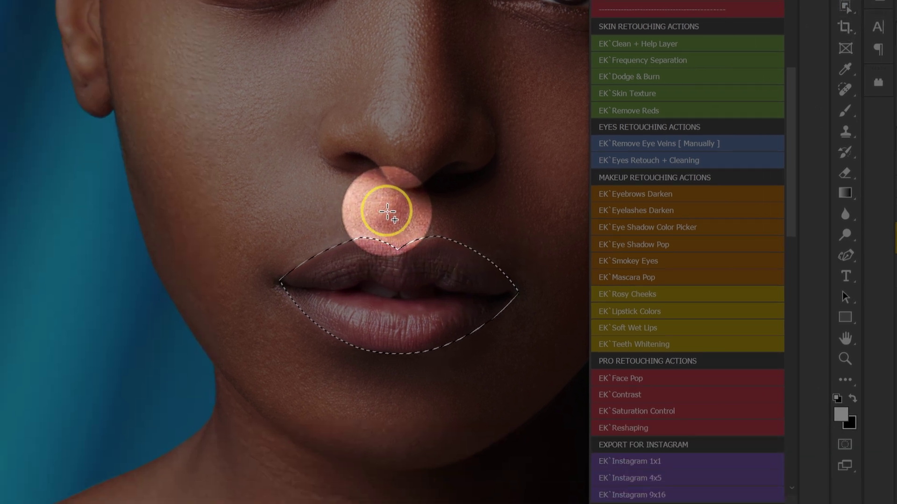
right_click(387, 211)
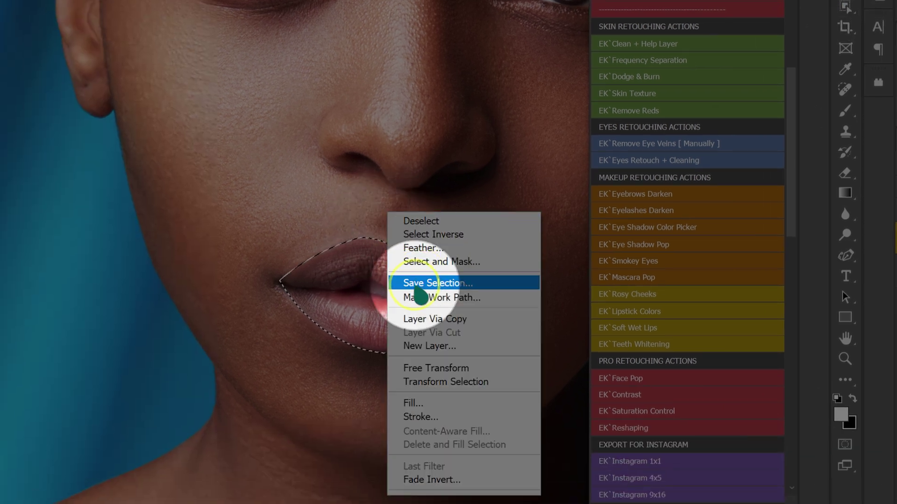
left_click(413, 284)
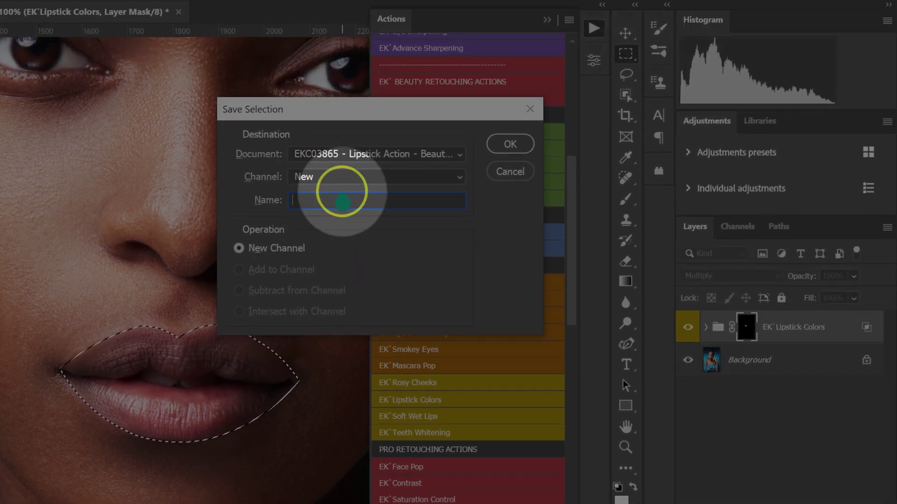
type("Lipstick")
left_click(508, 145)
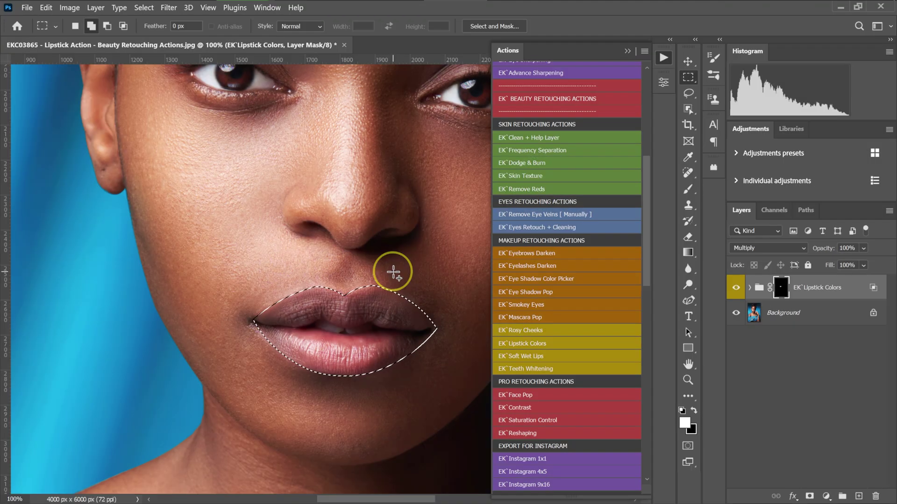
right_click(393, 273)
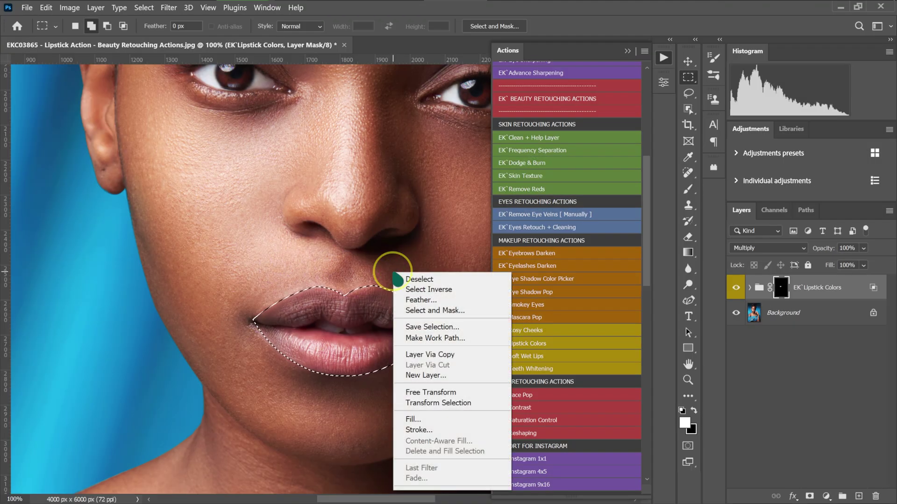
left_click(411, 279)
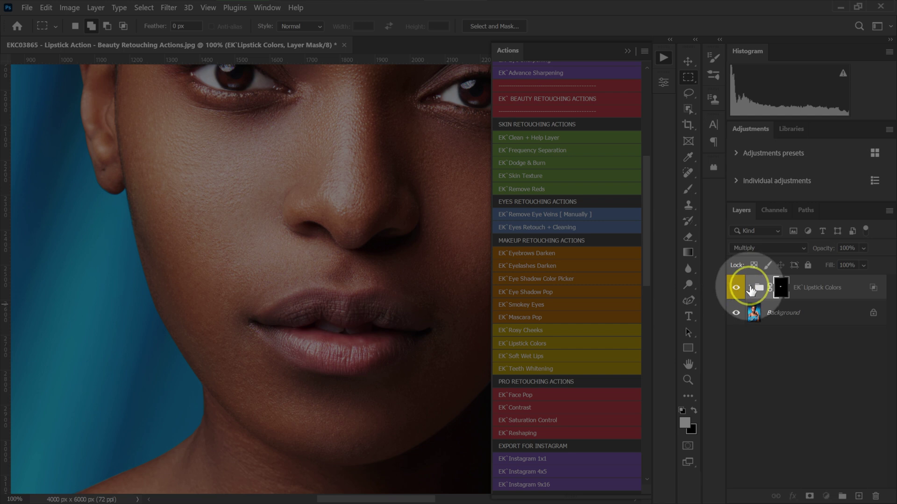
Preview Lipstick Colors 11 and 10, then leave only magenta Lipstick Color 9 visible.
left_click(750, 288)
left_click(736, 314)
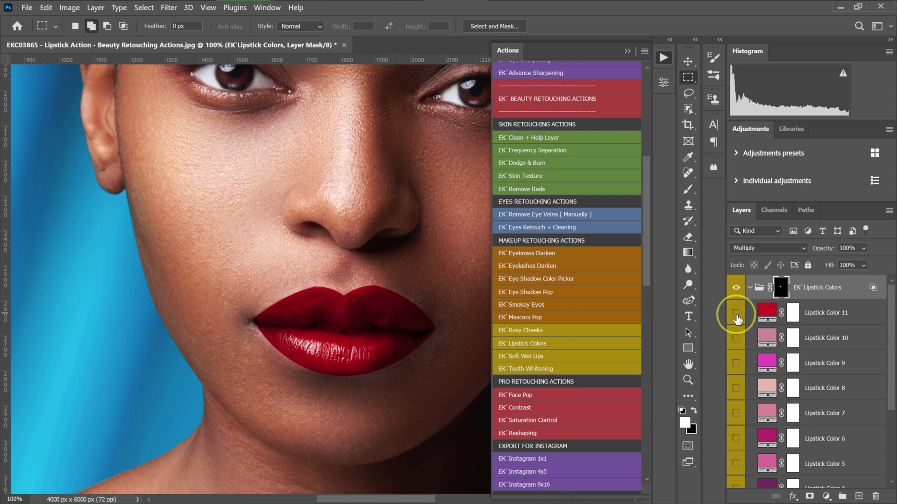
left_click(737, 318)
left_click(737, 339)
left_click(736, 338)
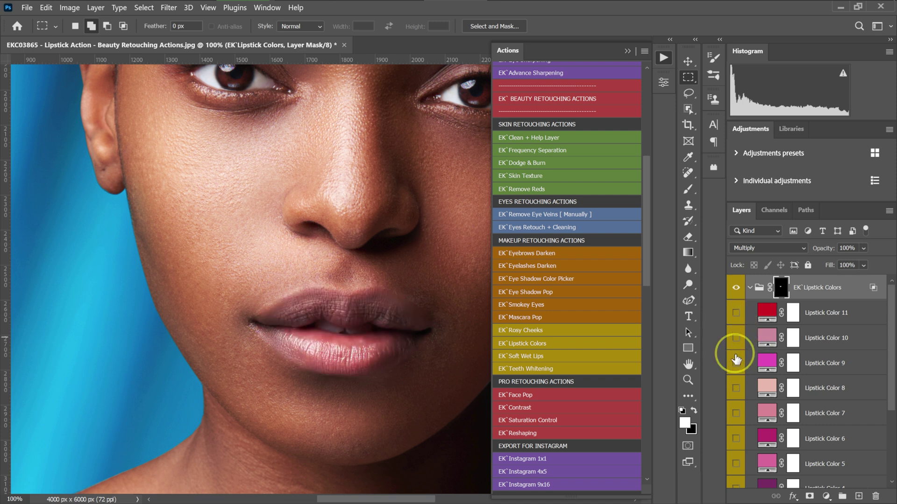
left_click(737, 364)
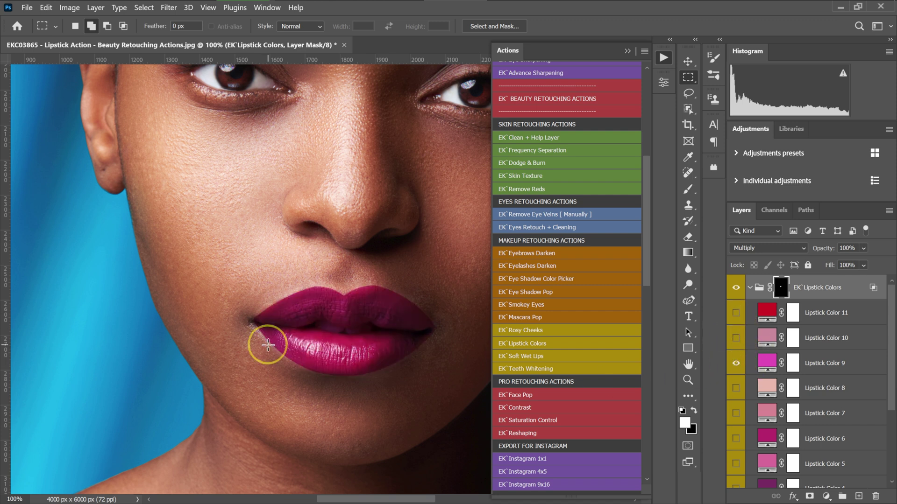
scroll(274, 344, "up", 3)
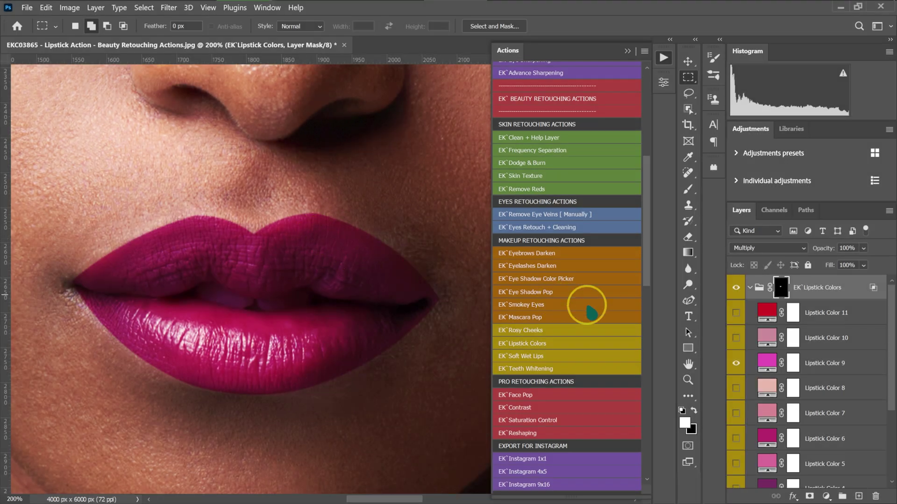
left_click(664, 83)
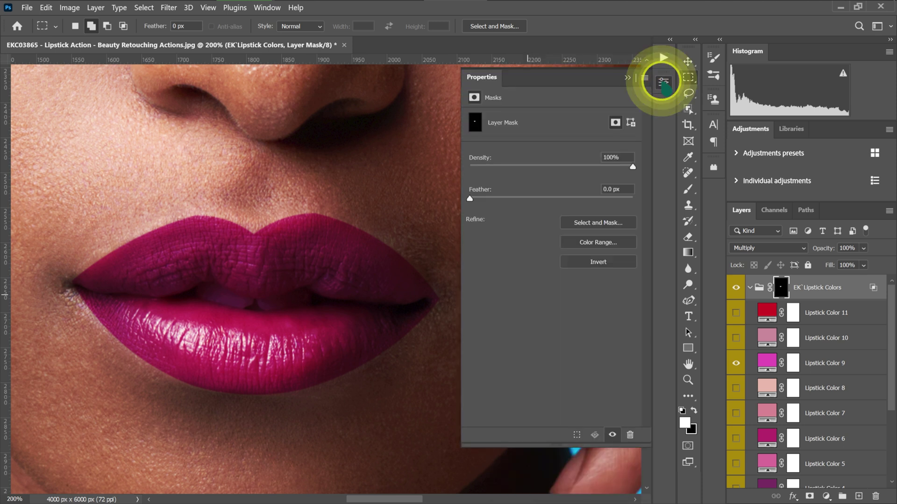
Set the lipstick group mask's Feather to 4.0 px in the Properties panel.
left_click(663, 83)
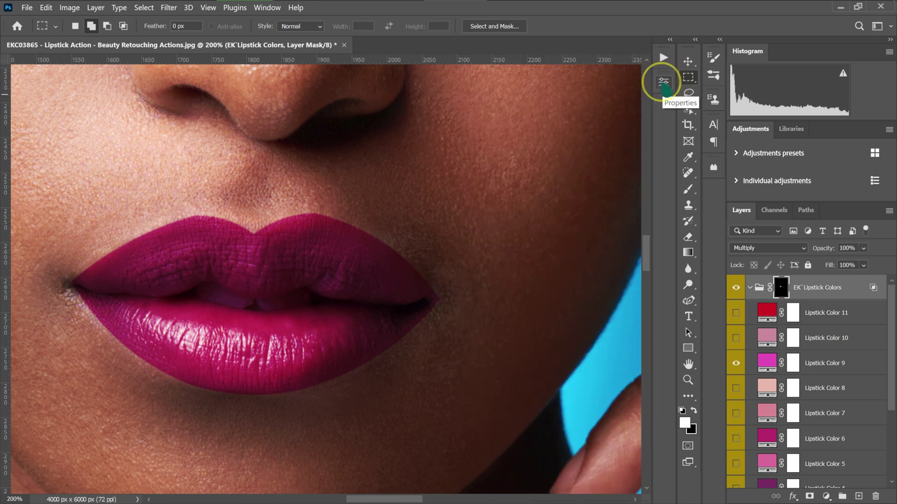
left_click(664, 83)
left_click(663, 83)
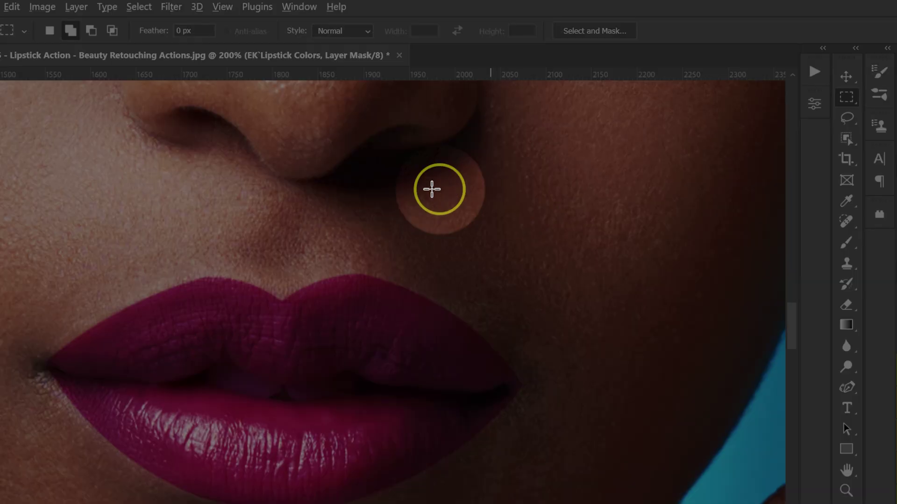
left_click(267, 7)
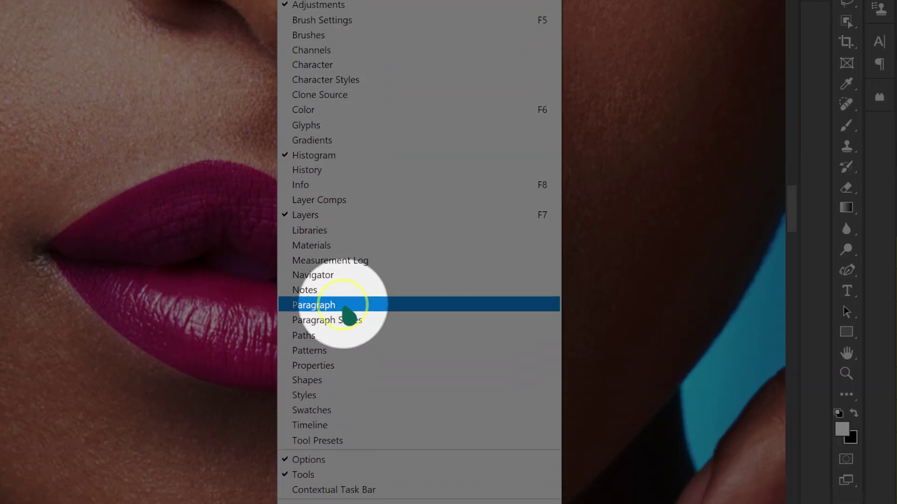
left_click(330, 369)
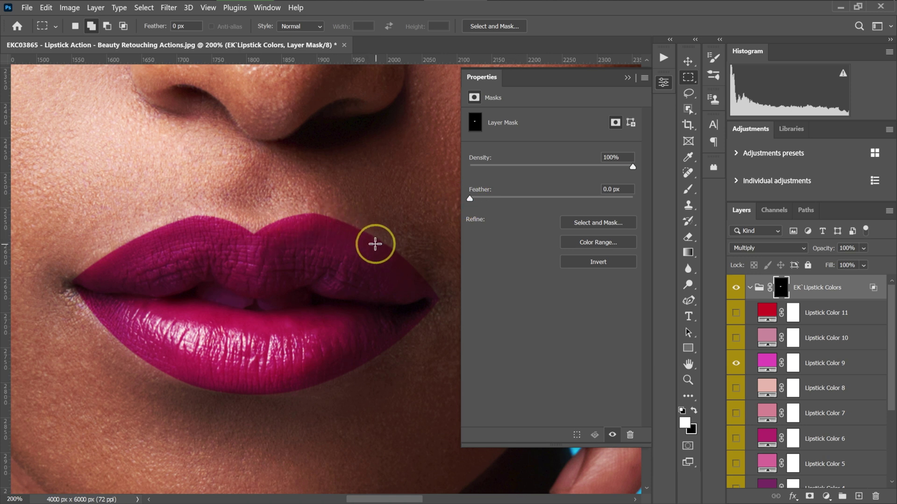
left_click_drag(470, 198, 504, 198)
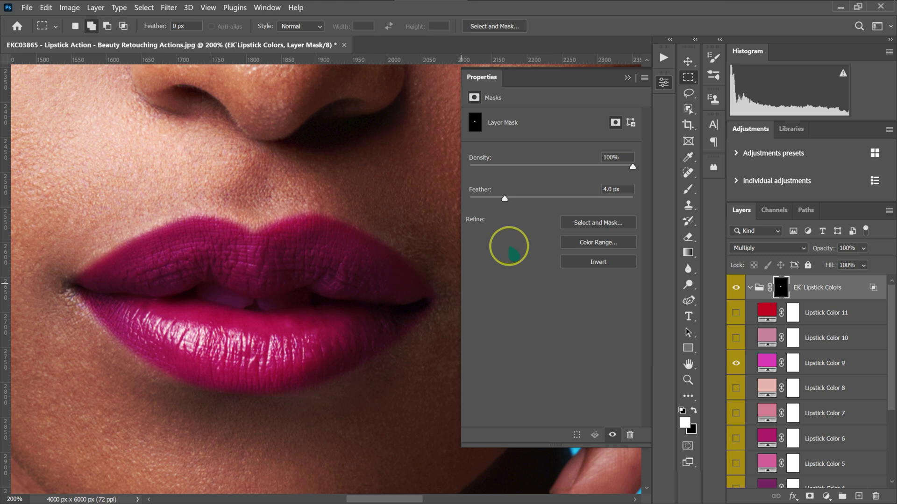
Zoom out and toggle the lipstick group's visibility to compare before and after.
key("ctrl+0")
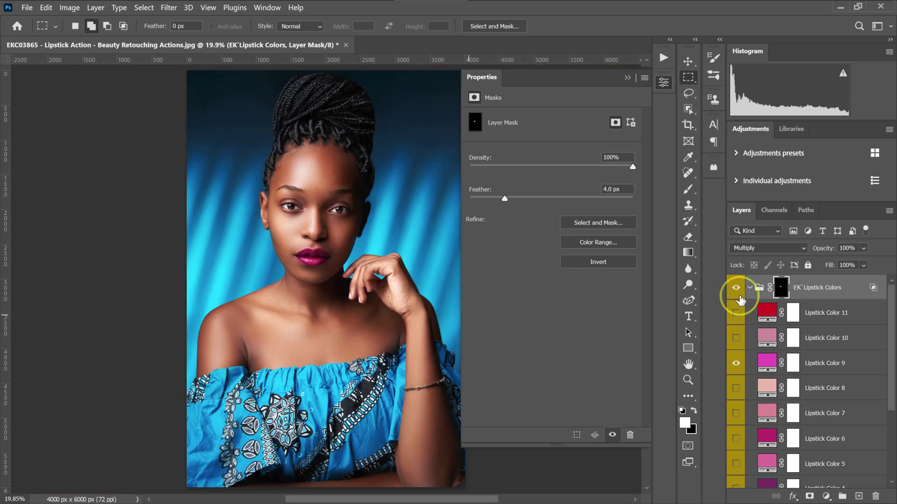
left_click(736, 288)
left_click(735, 288)
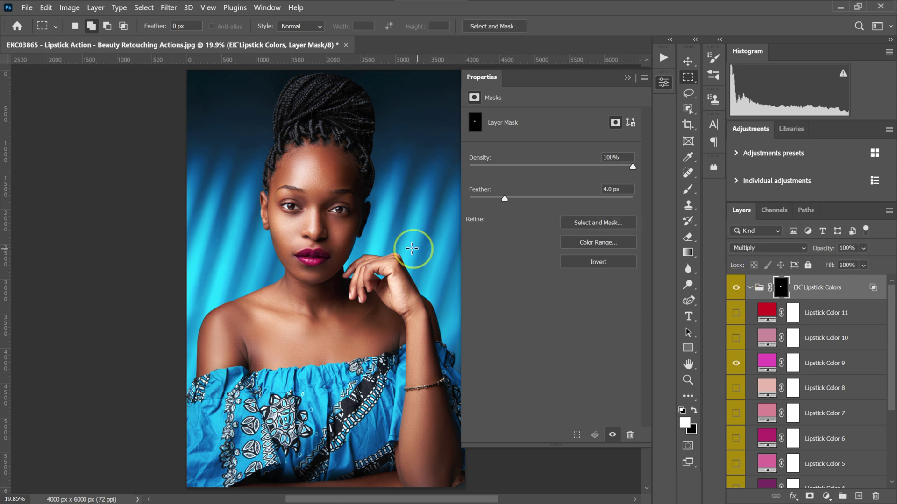
key("ctrl+plus")
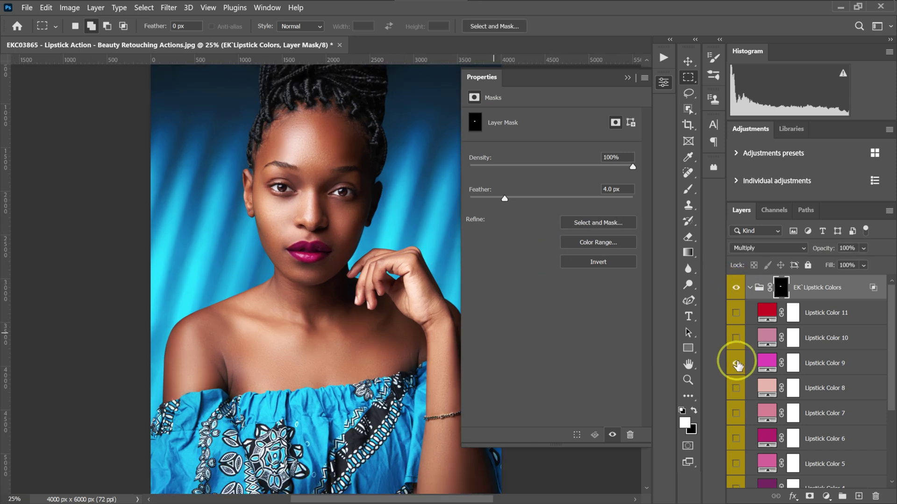
Hide Color 9 and preview Lipstick Colors 8, 7, 6 and 5 in turn.
left_click(736, 364)
left_click(738, 387)
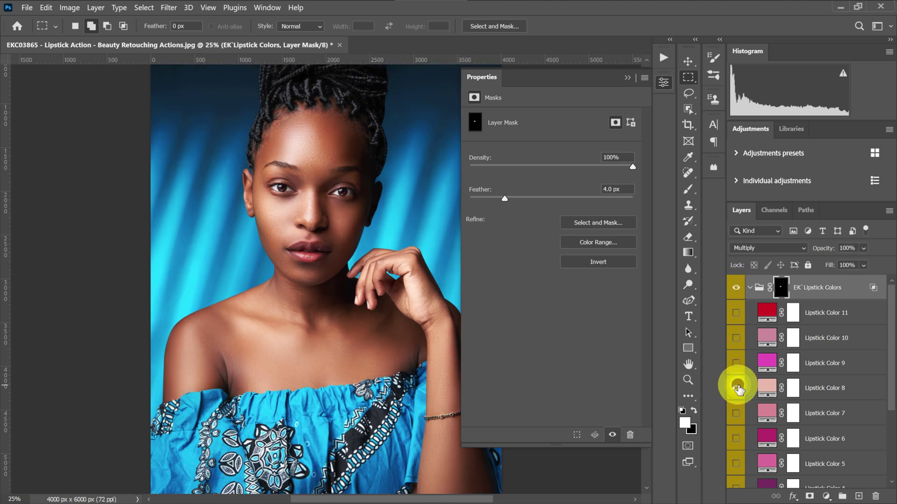
left_click(736, 414)
left_click(737, 388)
left_click(736, 414)
left_click(737, 439)
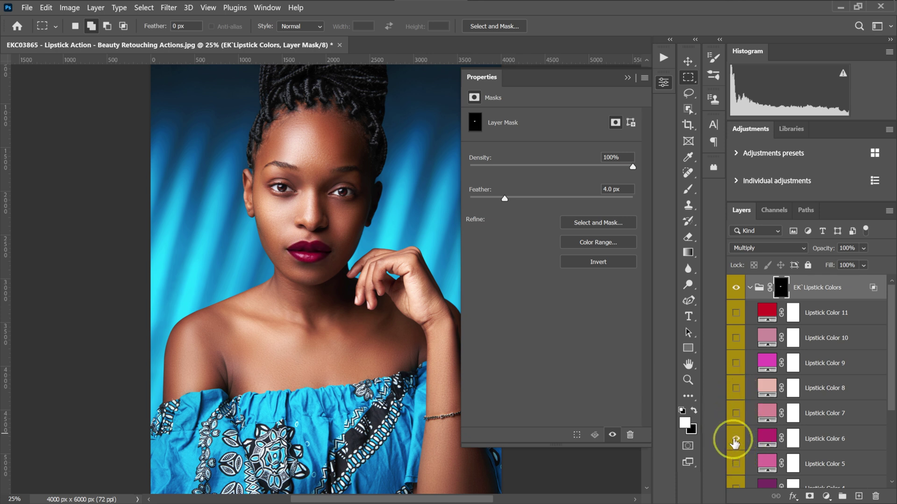
left_click(736, 438)
left_click(737, 464)
left_click(737, 464)
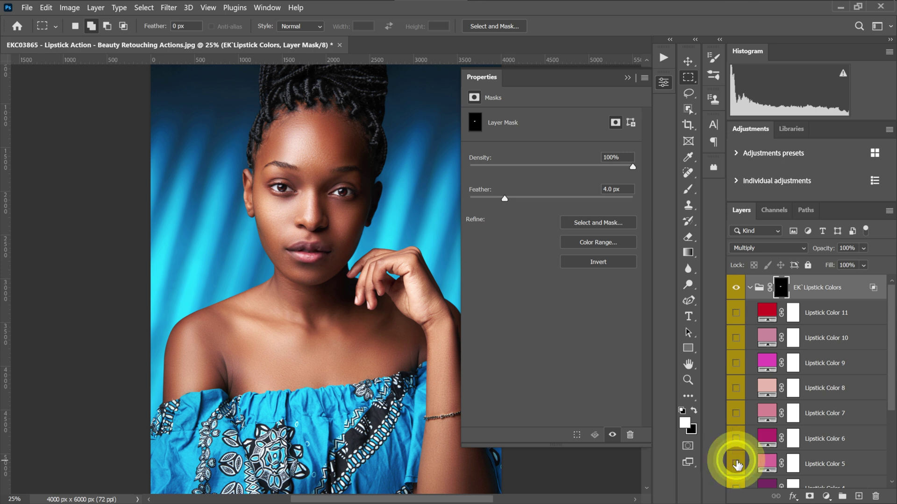
Preview Lipstick Colors 1 and 2, then turn on the red Lipstick Color 11.
scroll(737, 465, "down", 2)
left_click(737, 464)
left_click(737, 463)
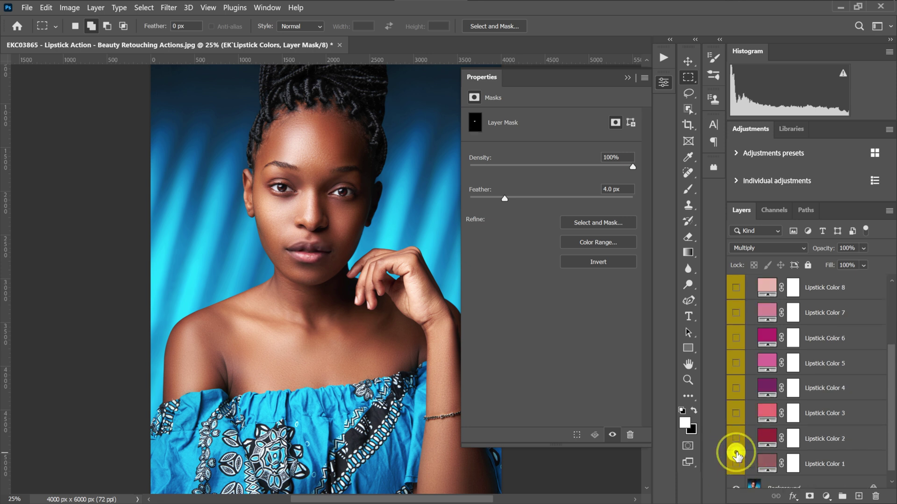
left_click(737, 439)
left_click(737, 439)
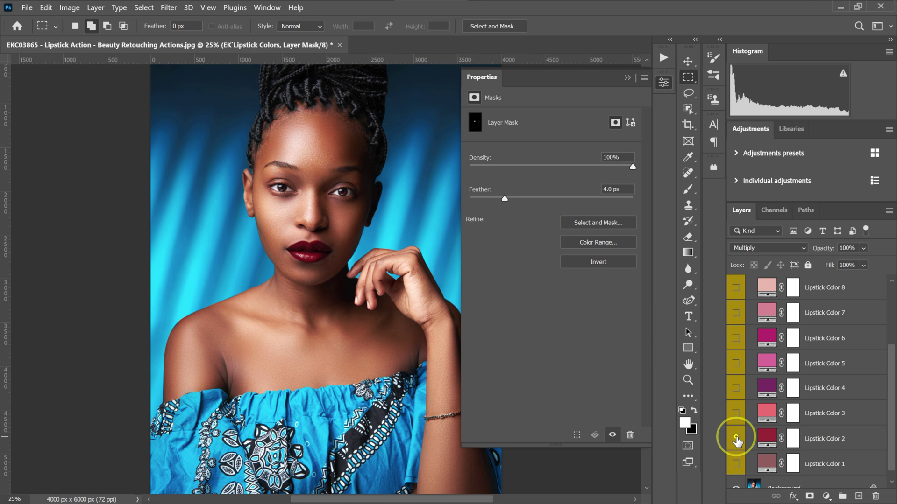
scroll(785, 416, "up", 4)
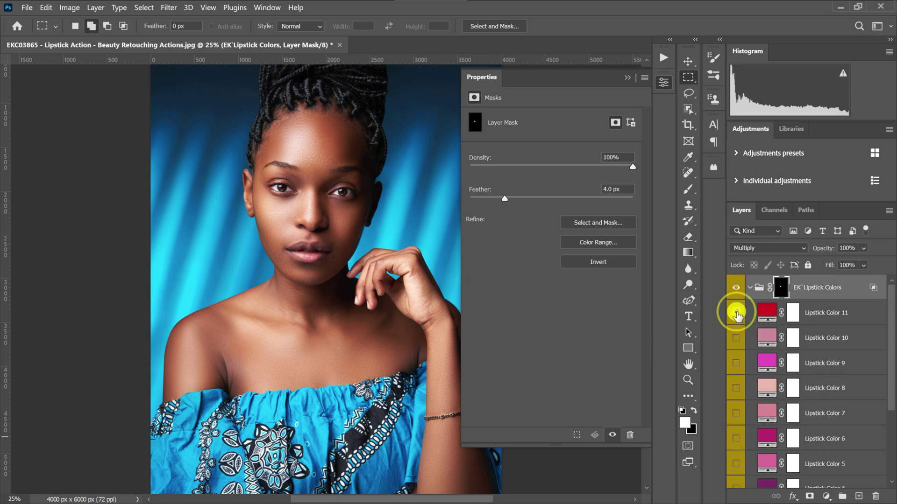
left_click(737, 313)
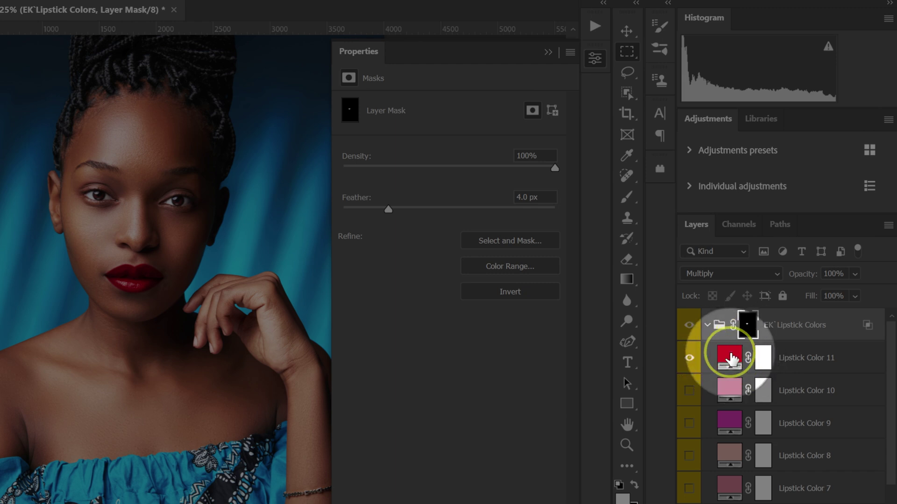
Recolour Lipstick Color 11's fill to the nude tone #d99877 and collapse the group.
double_click(731, 358)
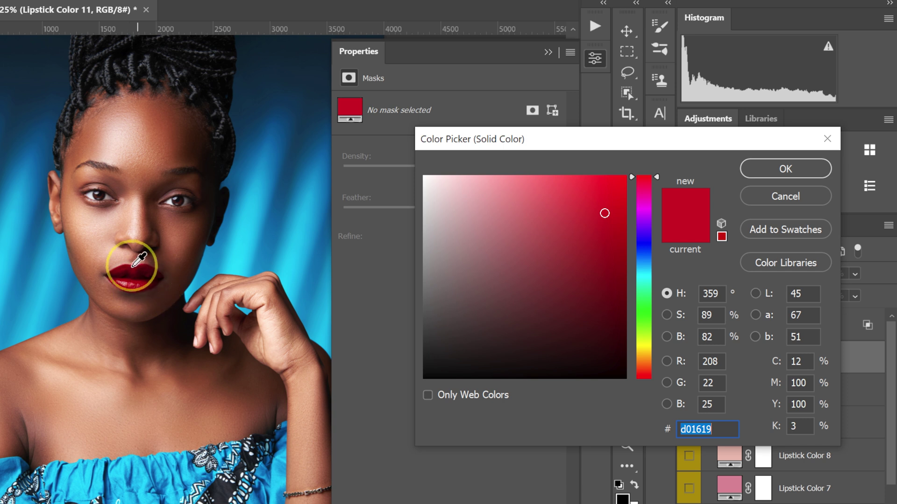
left_click_drag(644, 194, 644, 343)
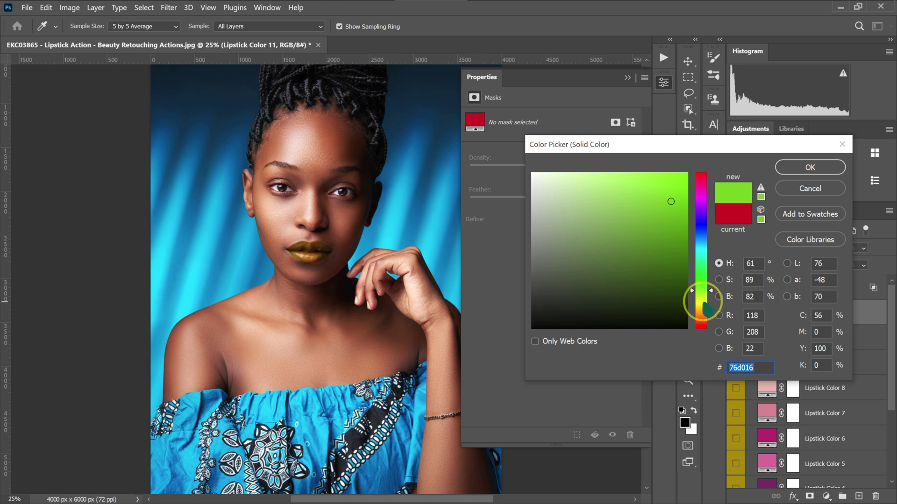
left_click_drag(704, 303, 705, 311)
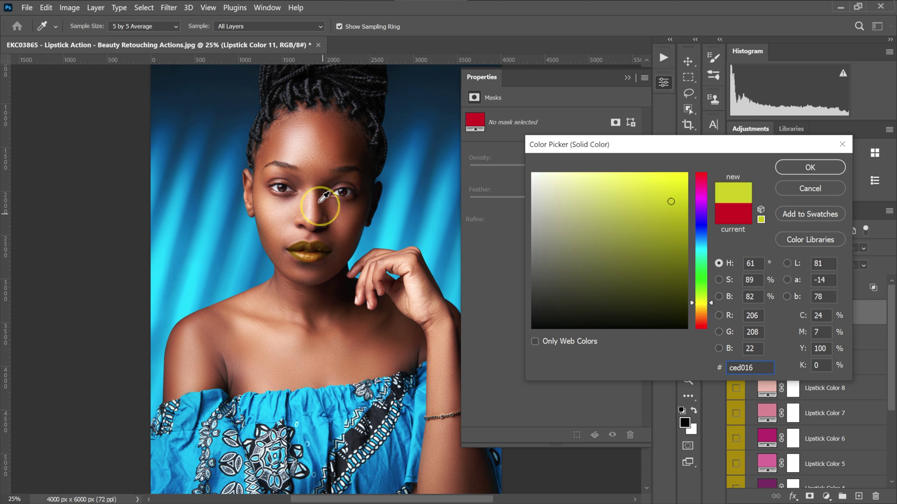
left_click_drag(419, 159, 407, 201)
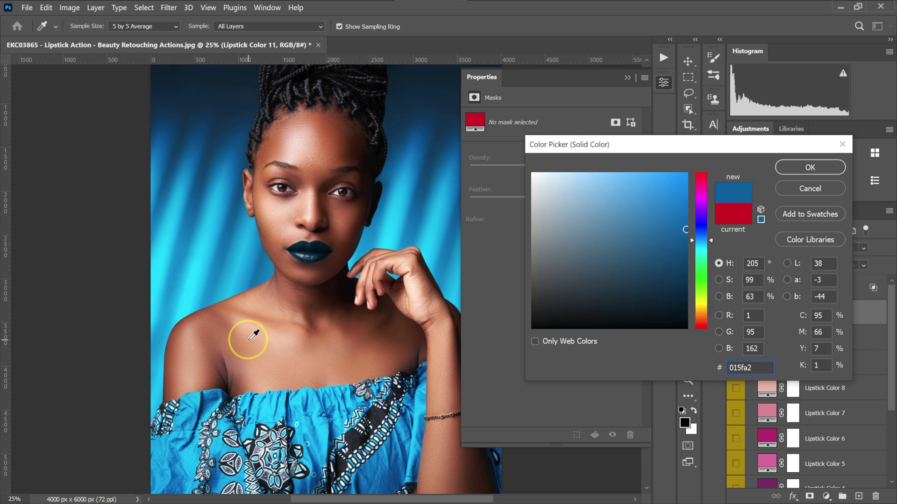
left_click_drag(249, 339, 250, 340)
left_click_drag(282, 188, 316, 154)
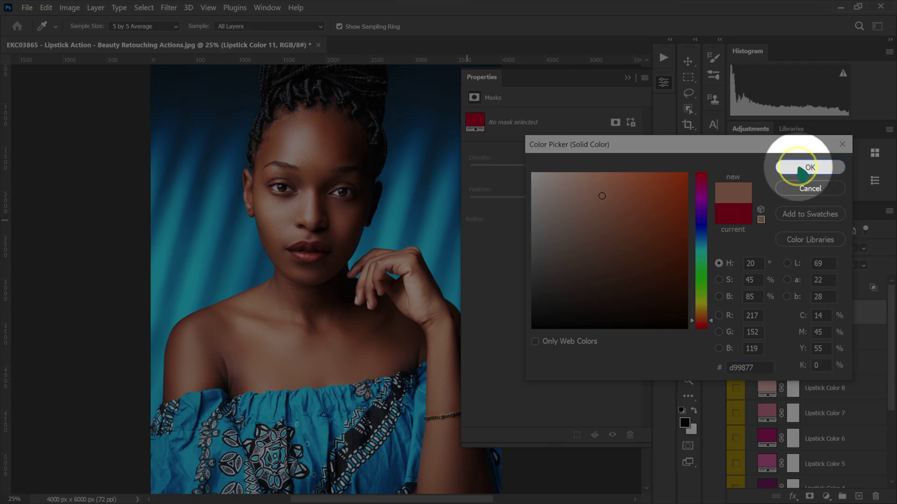
left_click(793, 170)
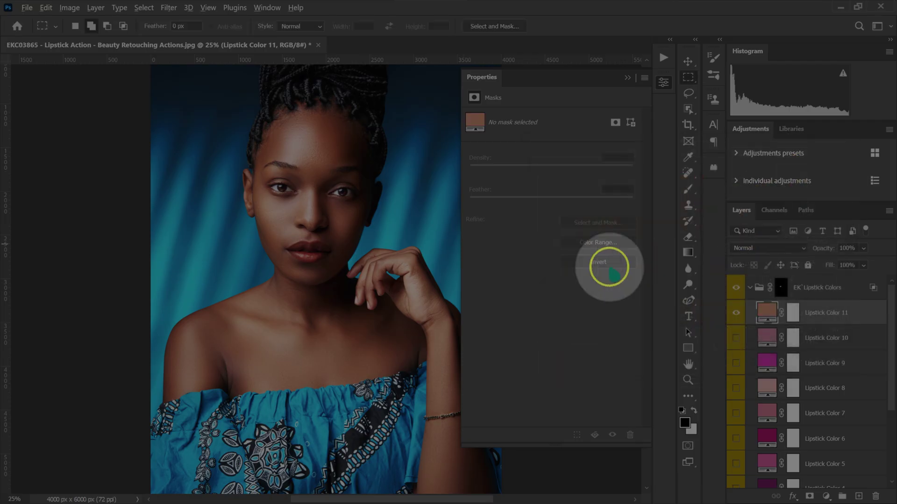
left_click(749, 288)
left_click(628, 77)
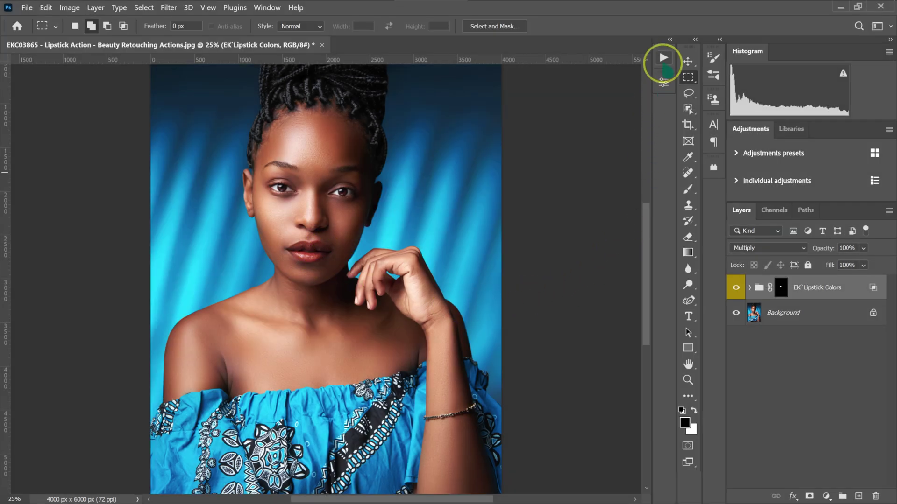
Open the Actions panel from the Window menu to show the EK retouching actions.
left_click(664, 59)
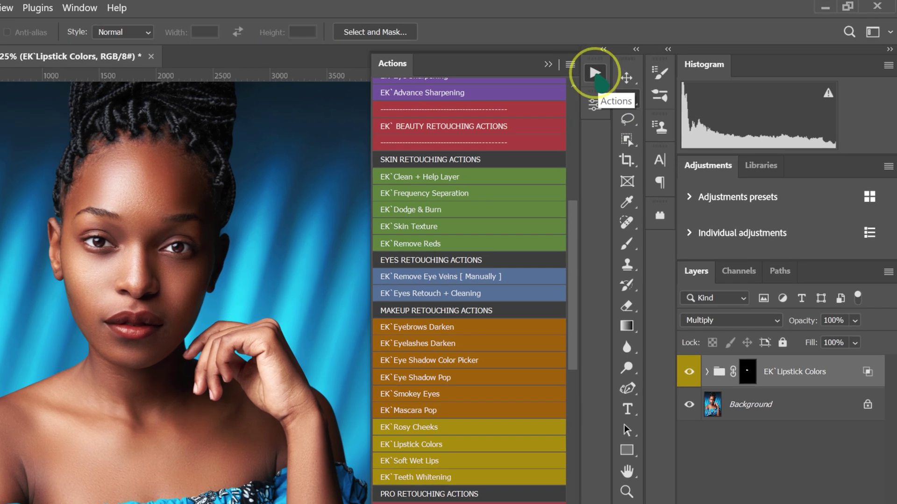
left_click(596, 73)
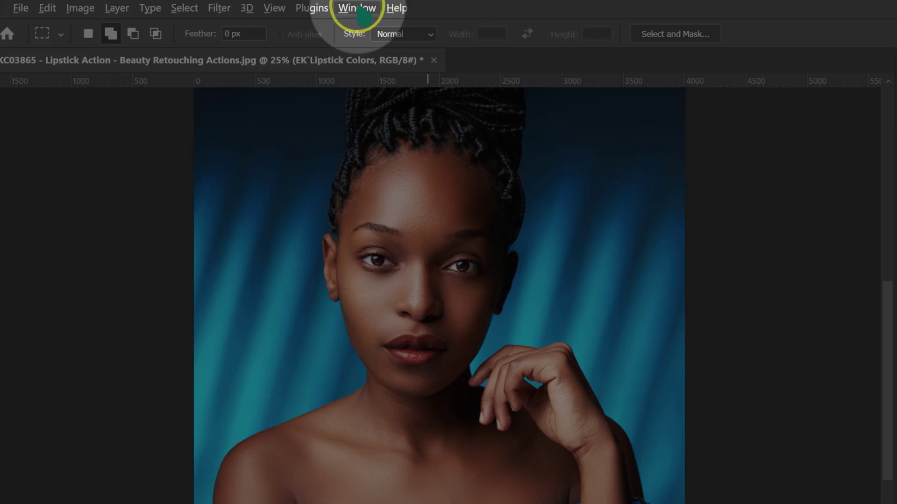
left_click(79, 7)
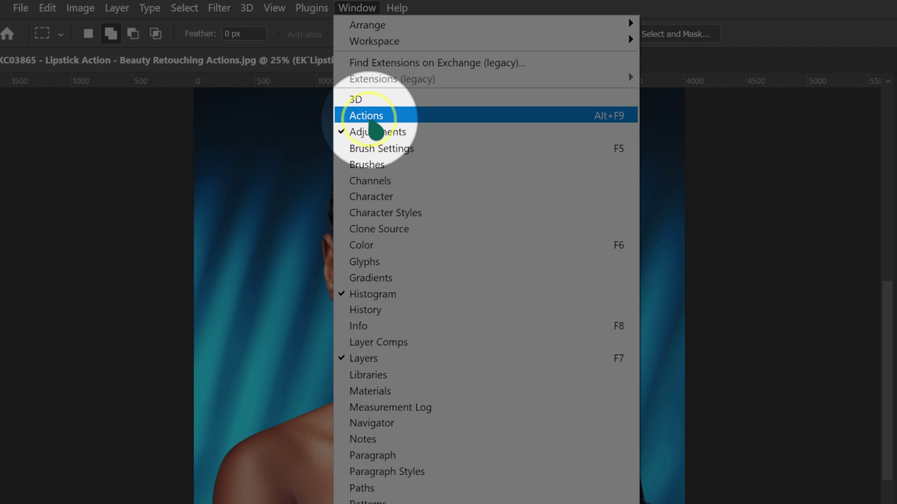
left_click(373, 117)
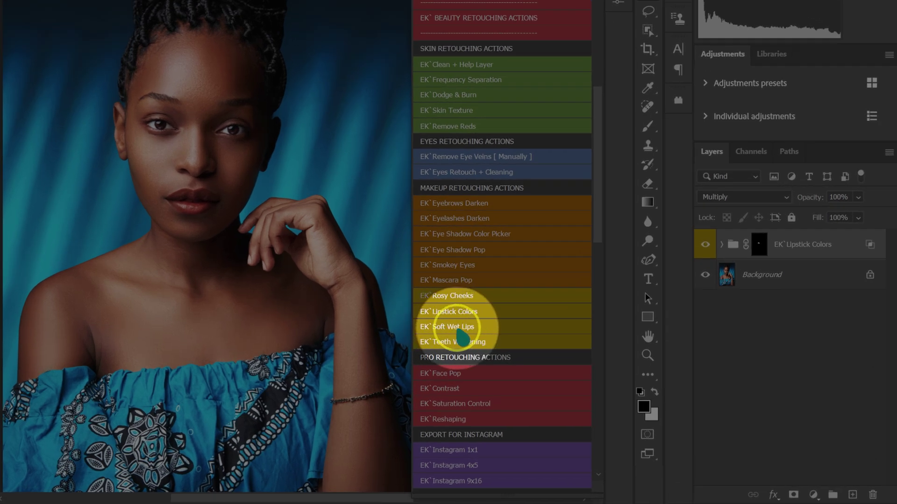
left_click(460, 329)
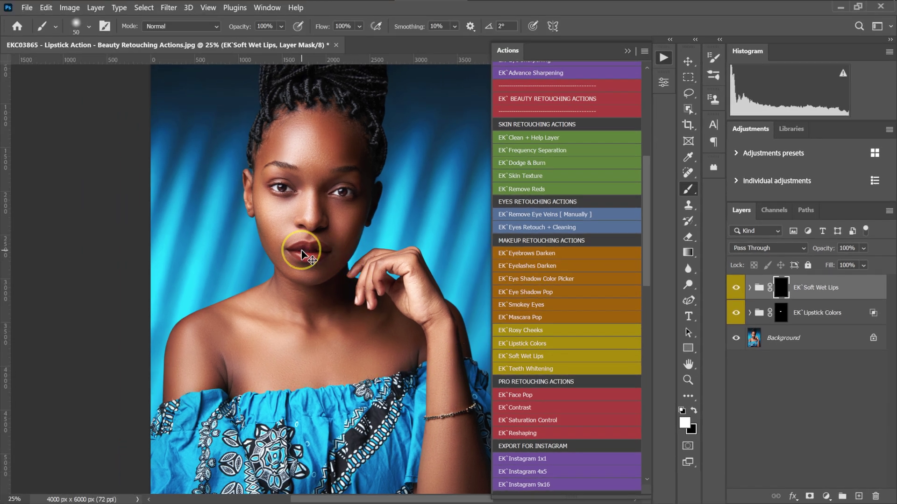
scroll(301, 254, "up", 3)
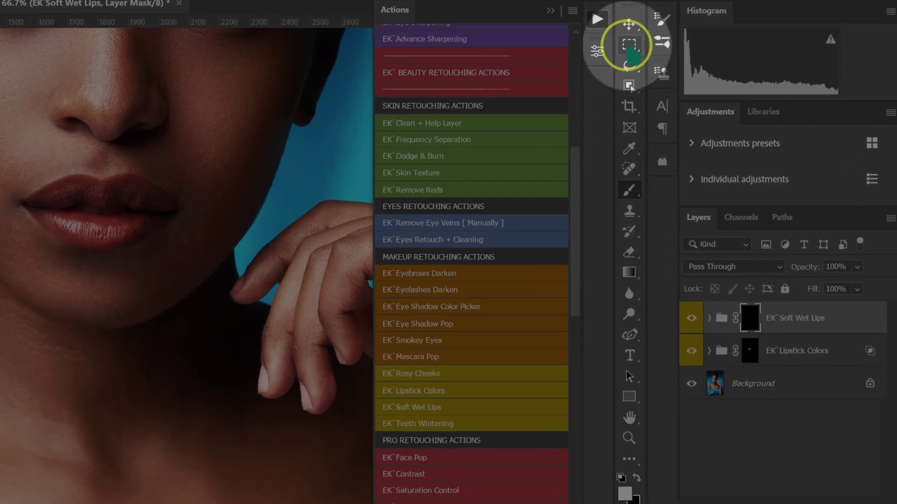
right_click(629, 45)
left_click(664, 38)
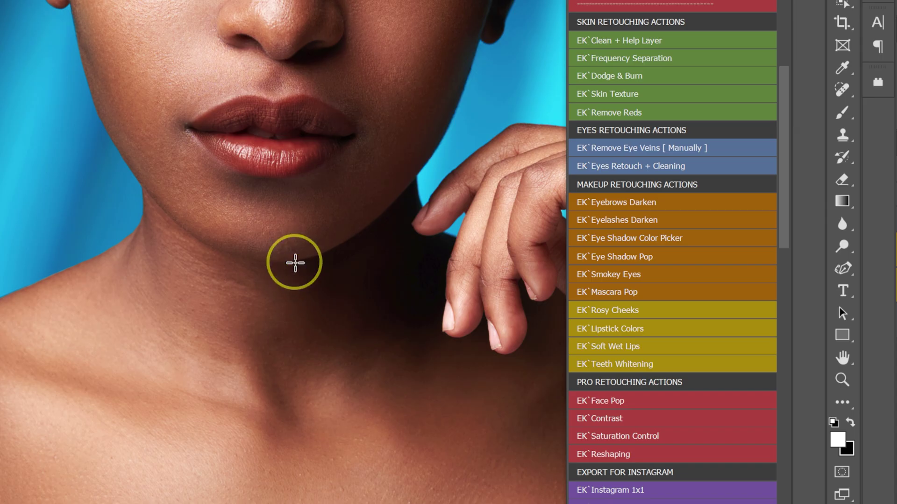
right_click(295, 263)
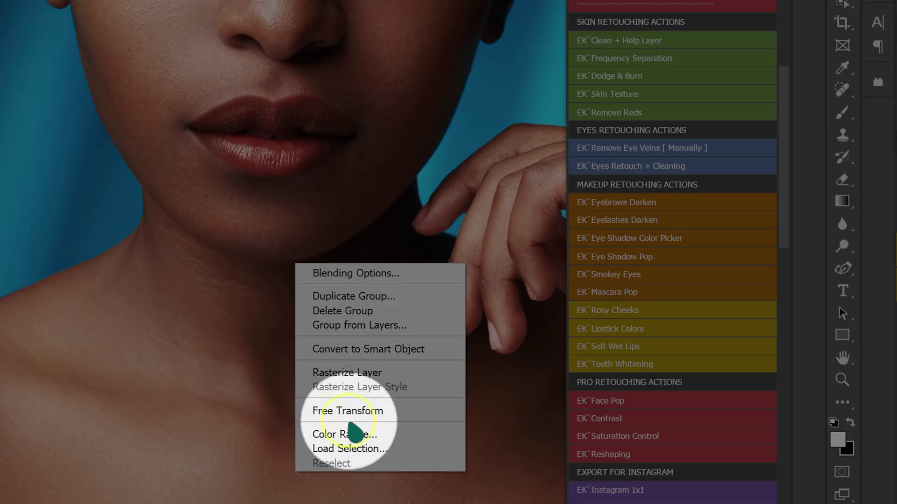
left_click(354, 450)
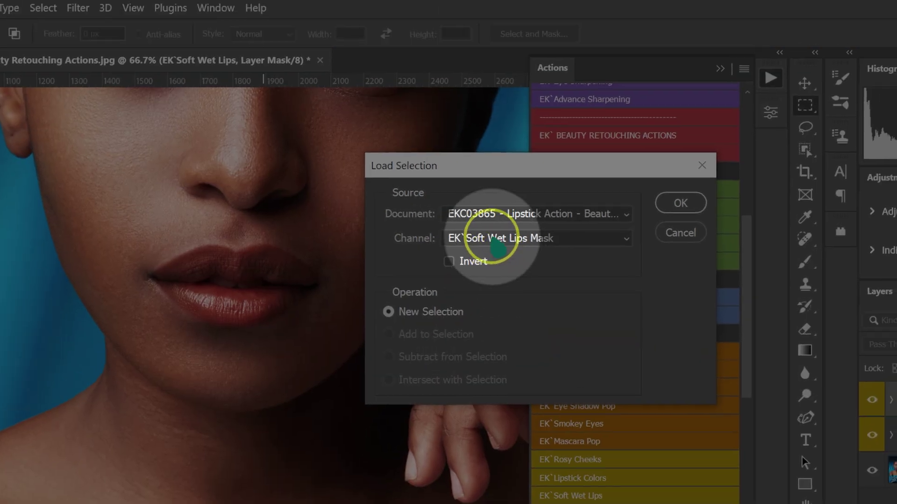
left_click(495, 245)
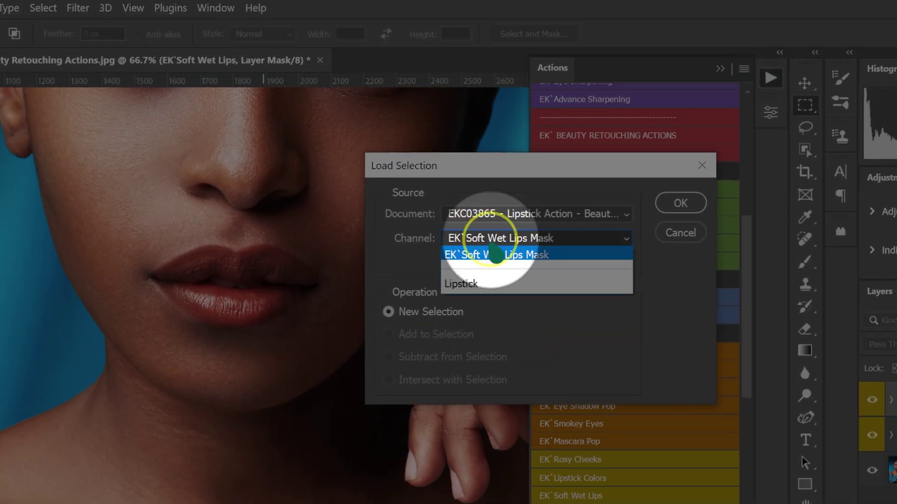
left_click(476, 283)
left_click(677, 204)
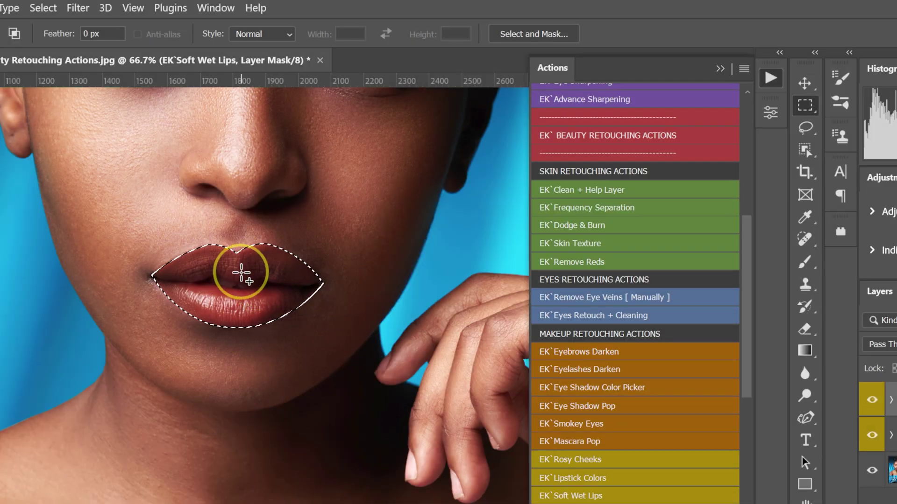
right_click(332, 240)
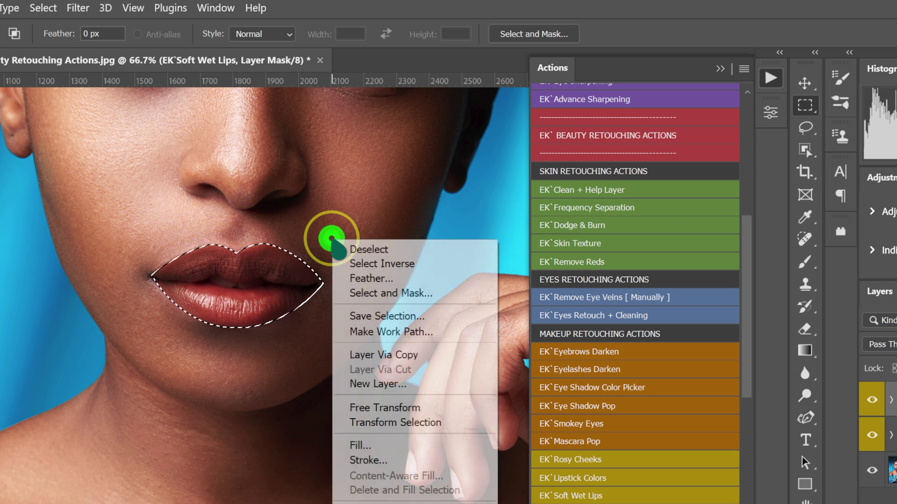
left_click(347, 241)
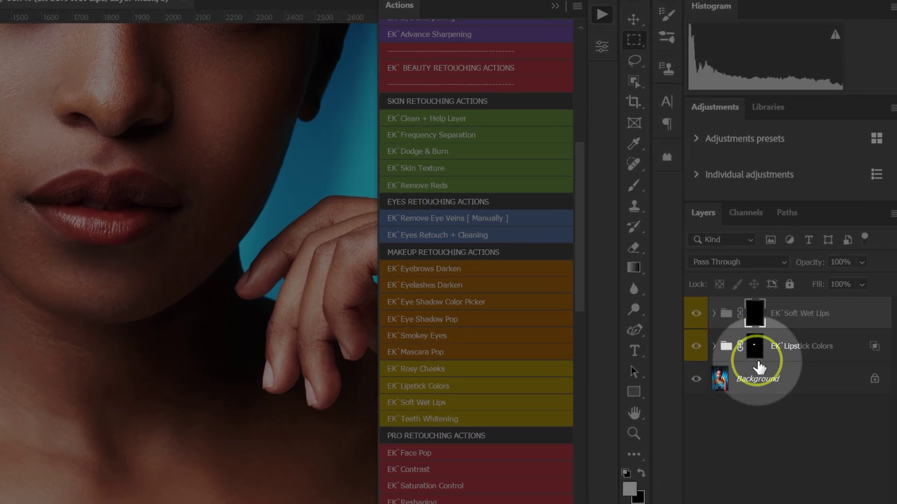
Alt-drag the Lipstick Colors mask onto the Soft Wet Lips group, replacing its mask.
left_click(756, 351)
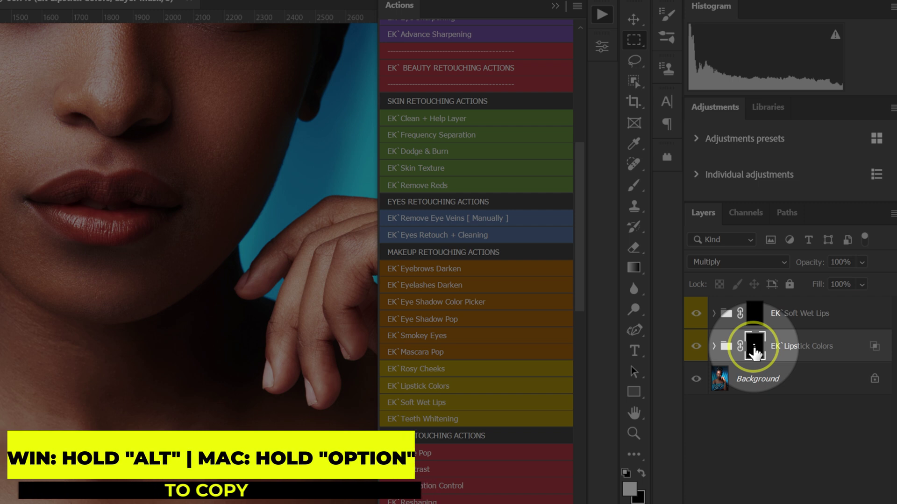
left_click_drag(755, 351, 756, 317)
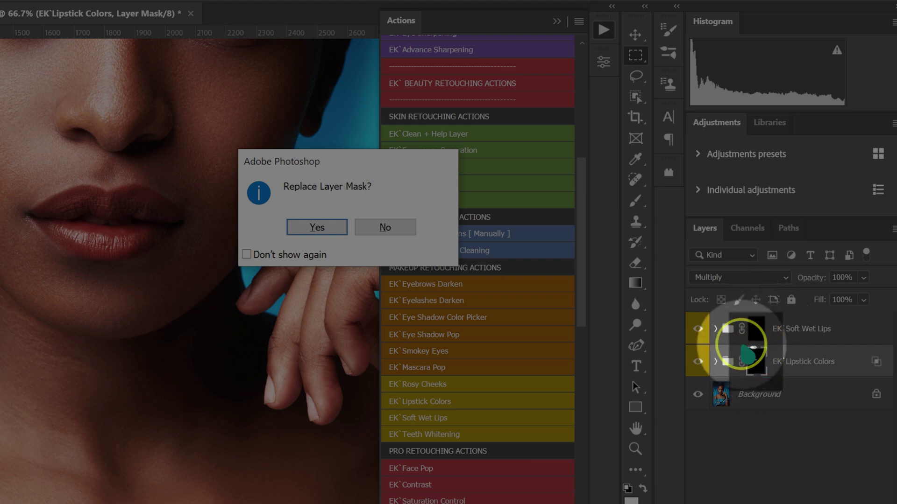
left_click(332, 234)
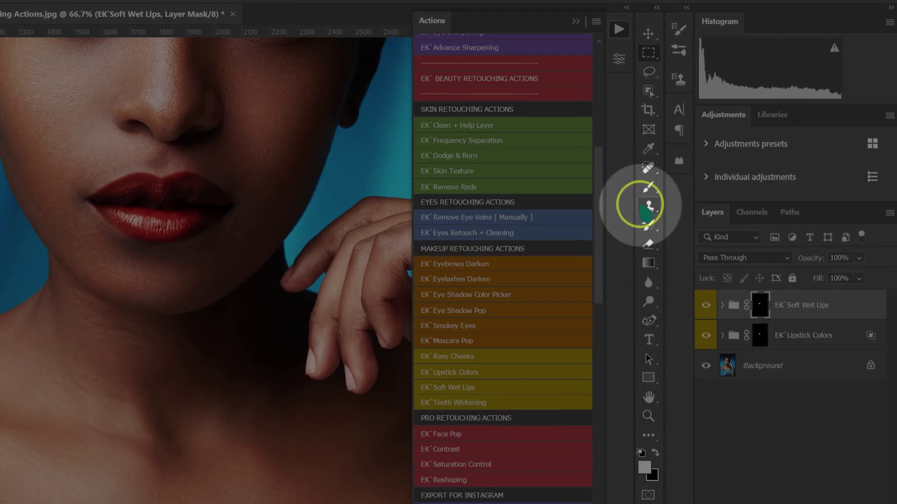
Switch to a smaller Brush, zoom in on the lips, and select the Lipstick Colors mask.
right_click(647, 187)
left_click(682, 185)
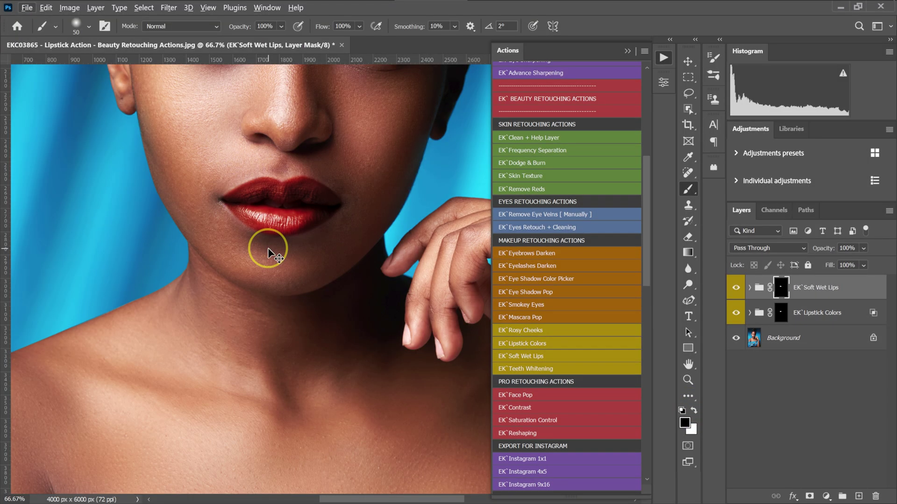
key("ctrl+plus")
key("ctrl+plus")
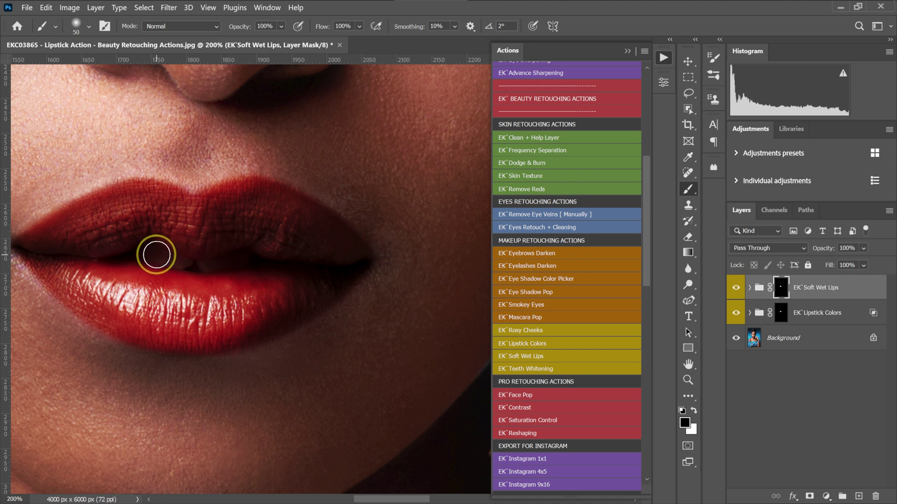
key("bracketleft")
key("bracketleft")
key("bracketleft")
key("bracketleft")
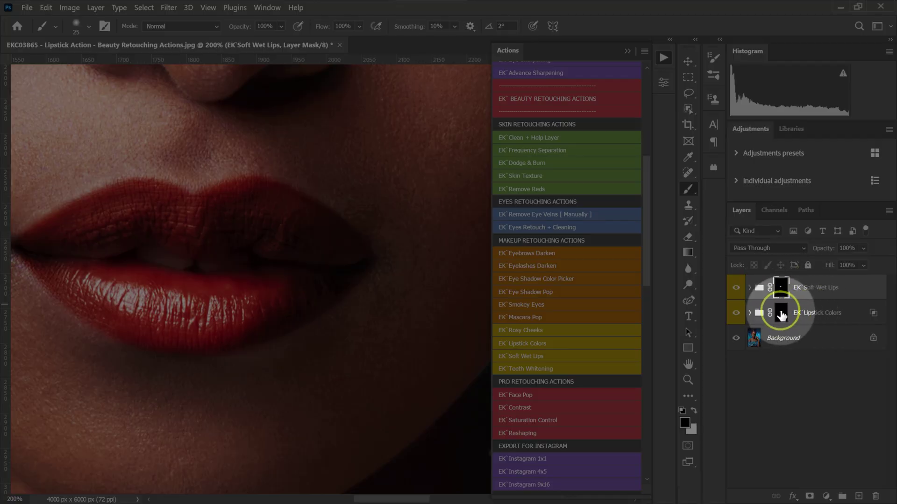
left_click(781, 316)
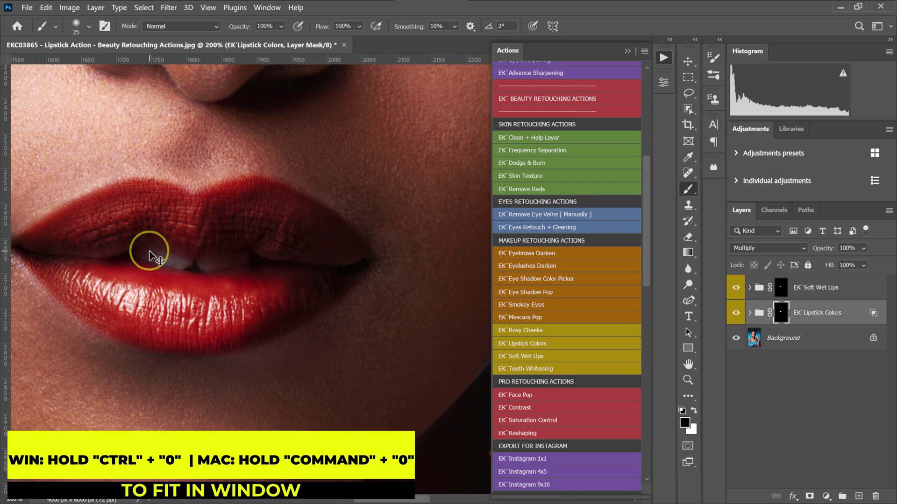
Lower the EK Soft Wet Lips group's opacity to 30%.
key("ctrl+0")
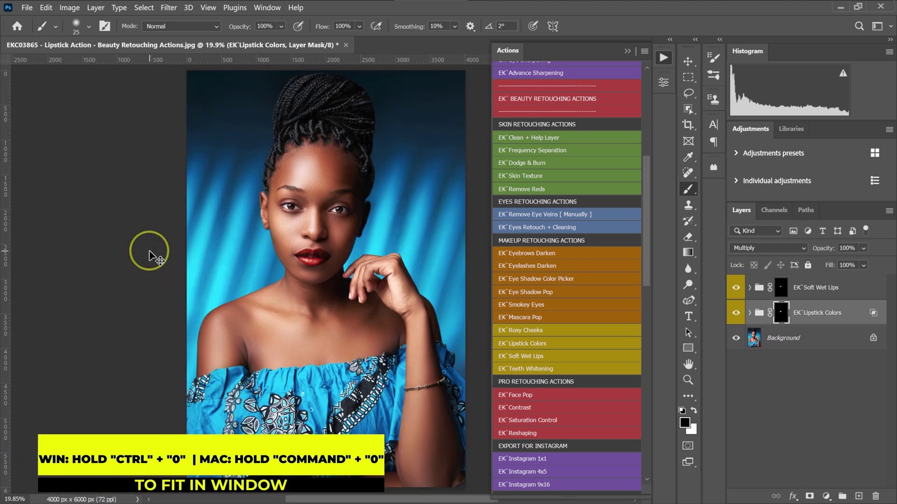
left_click(736, 288)
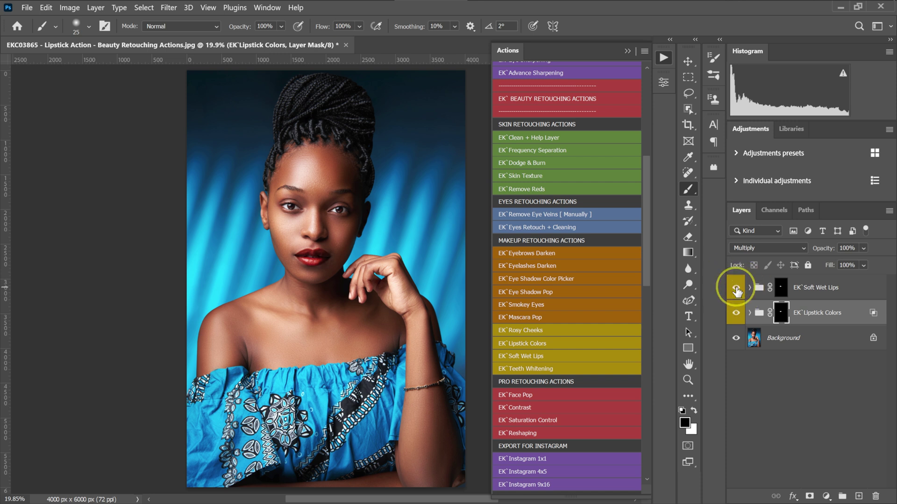
left_click(808, 288)
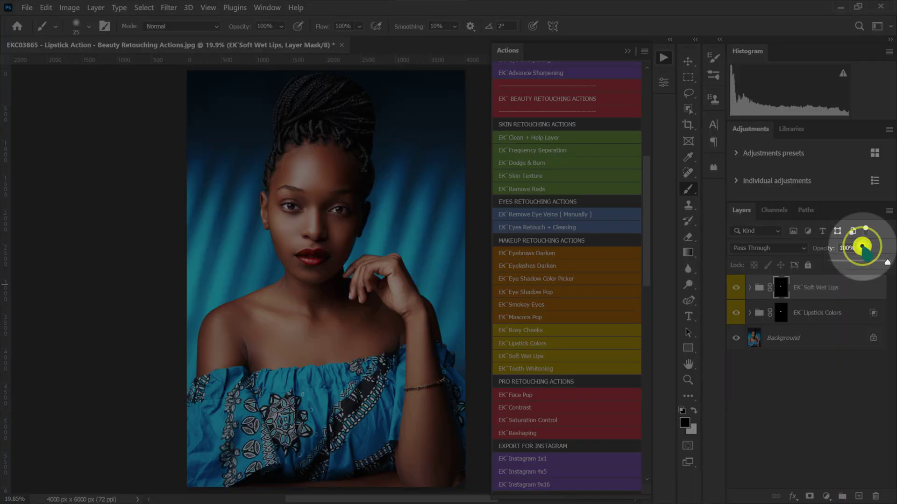
left_click_drag(862, 248, 848, 266)
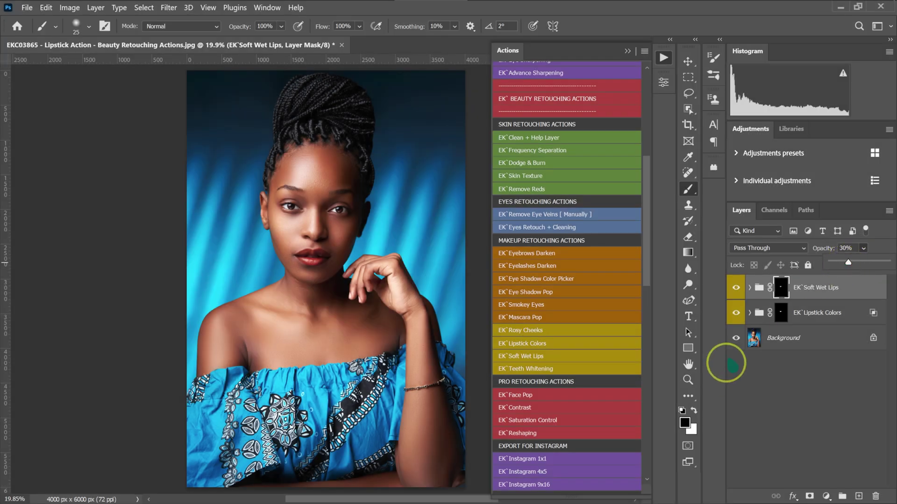
left_click(736, 288)
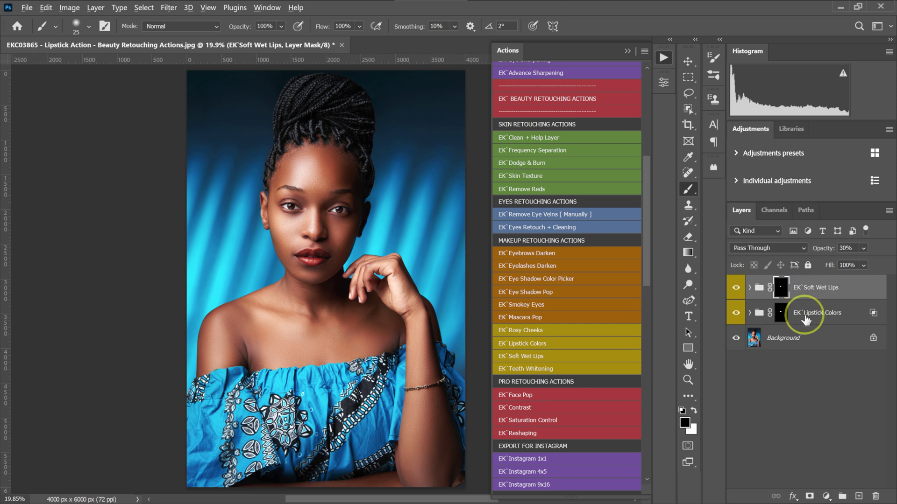
Compare the retouched lips against the untouched original photo.
left_click(737, 339, "alt")
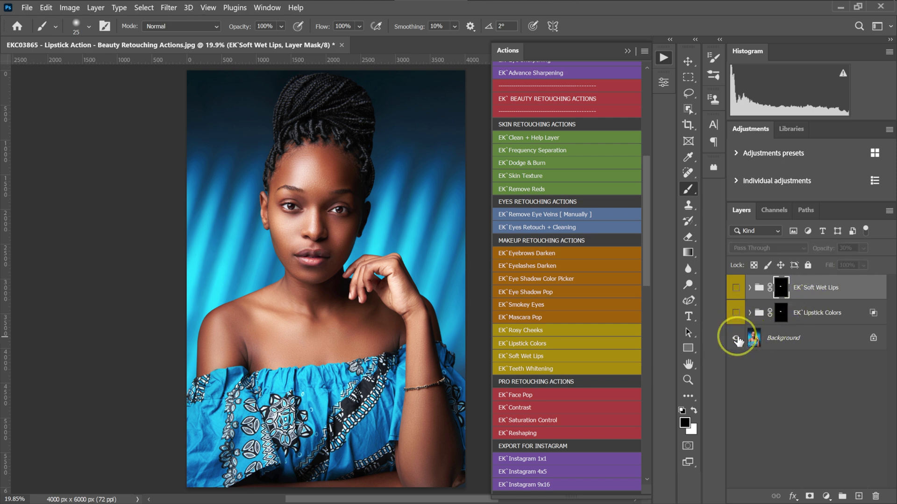
left_click(737, 339, "alt")
left_click(737, 339, "alt")
left_click(736, 339, "alt")
key("ctrl+plus")
key("ctrl+plus")
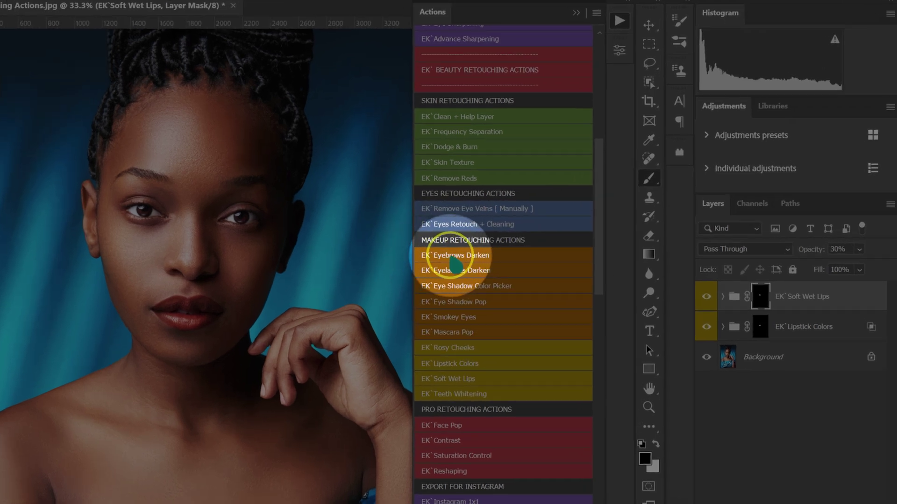
Run EK Eyebrows Darken and paint the darkening onto the eyebrow.
left_click(452, 255)
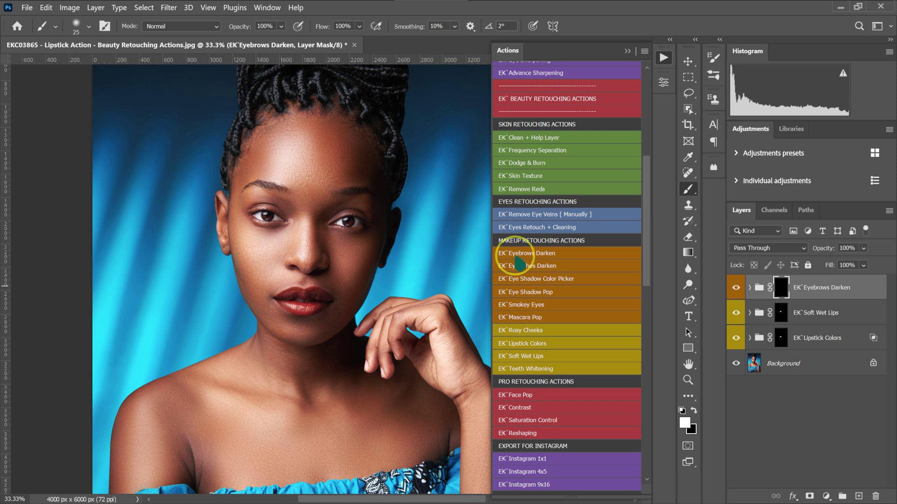
scroll(363, 250, "up", 2)
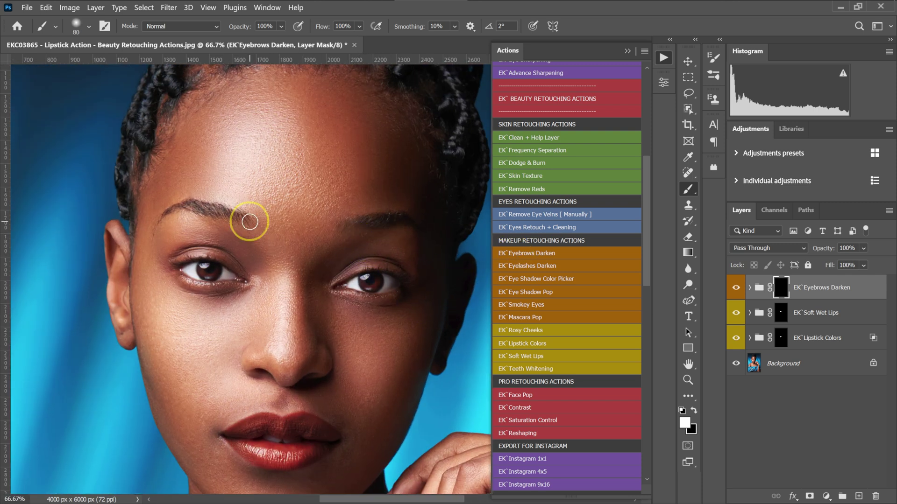
mouse_move(186, 205)
left_mouse_down()
mouse_move(240, 220)
mouse_move(349, 228)
mouse_move(400, 215)
mouse_move(495, 316)
left_mouse_up()
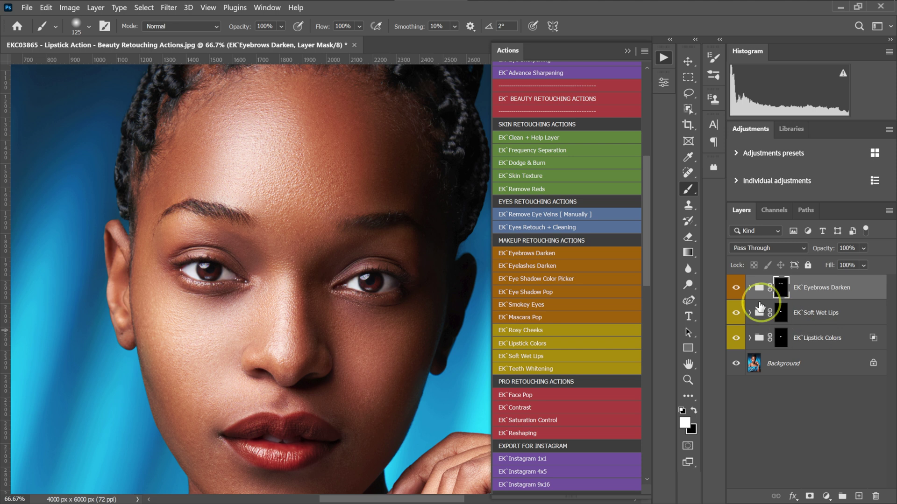
Compare the eyebrows with and without the darkening, then run EK Eyelashes Darken.
left_click(736, 289)
left_click(735, 289)
left_click(736, 289)
left_click(736, 289)
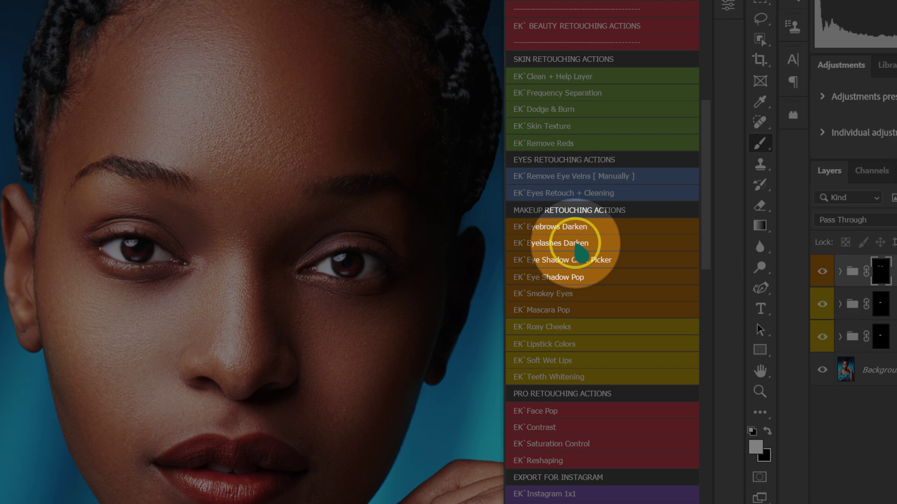
left_click(577, 246)
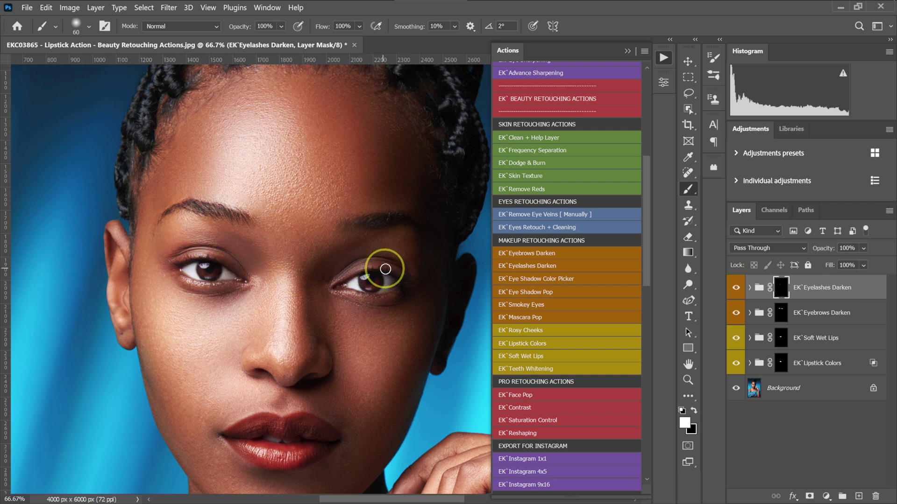
Darken the upper lash line, compare before and after, and add the Eye Shadow - Pick A Color layer.
left_click_drag(410, 281, 376, 272)
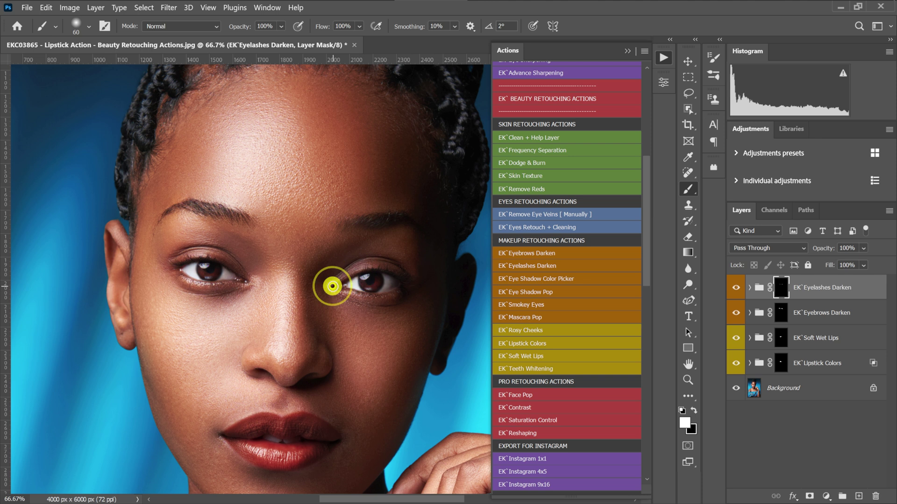
left_click(735, 289)
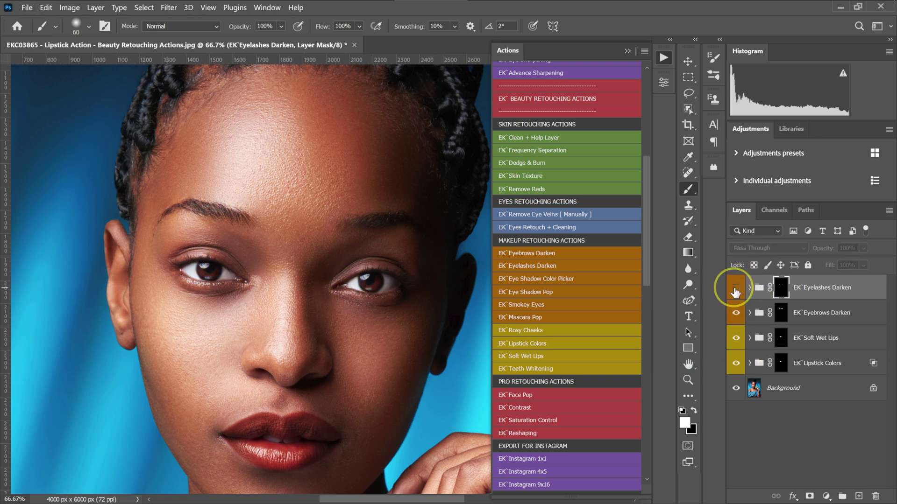
left_click(735, 288)
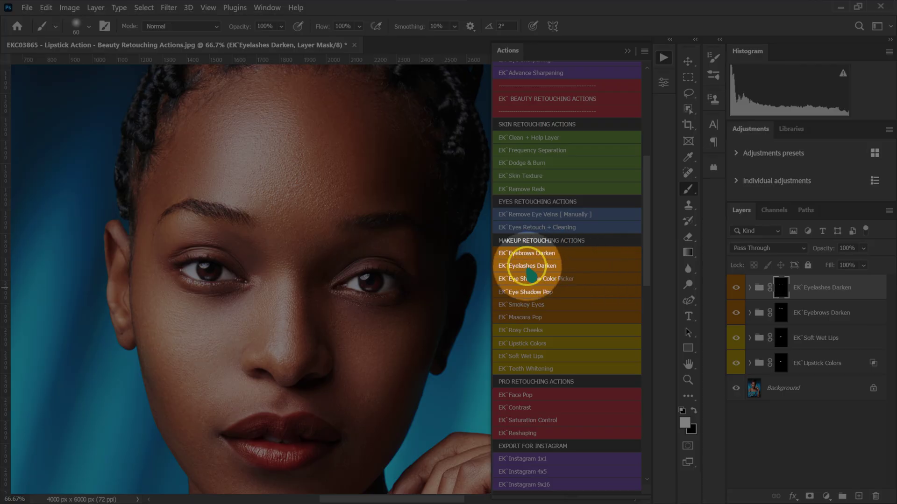
left_click(513, 280)
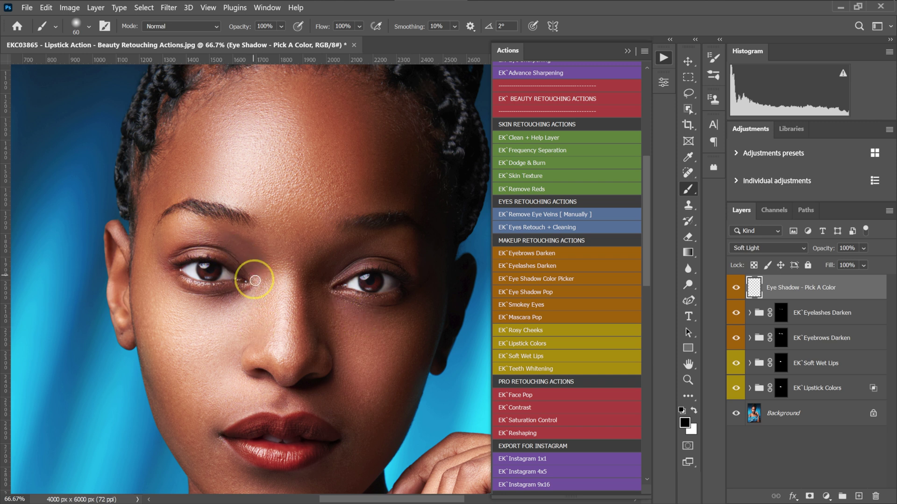
Sample a reddish-brown eyeshadow colour from the eyelid.
key("alt")
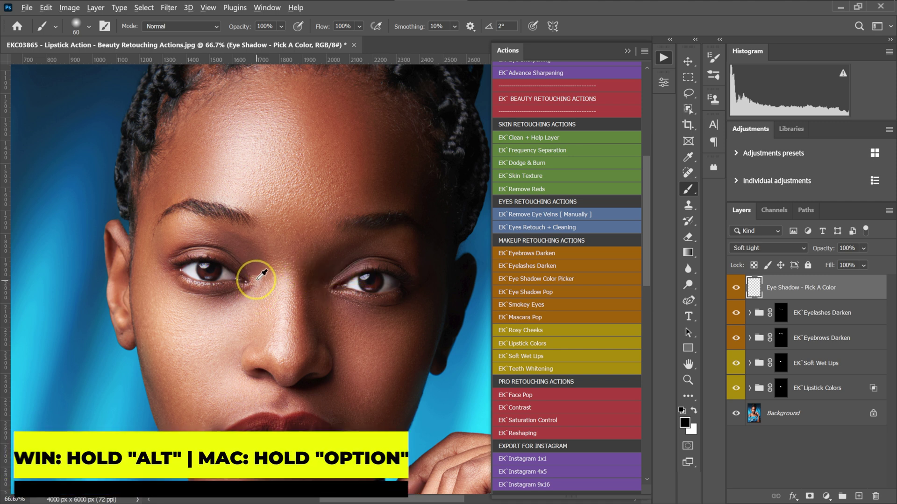
left_click(202, 236, "alt")
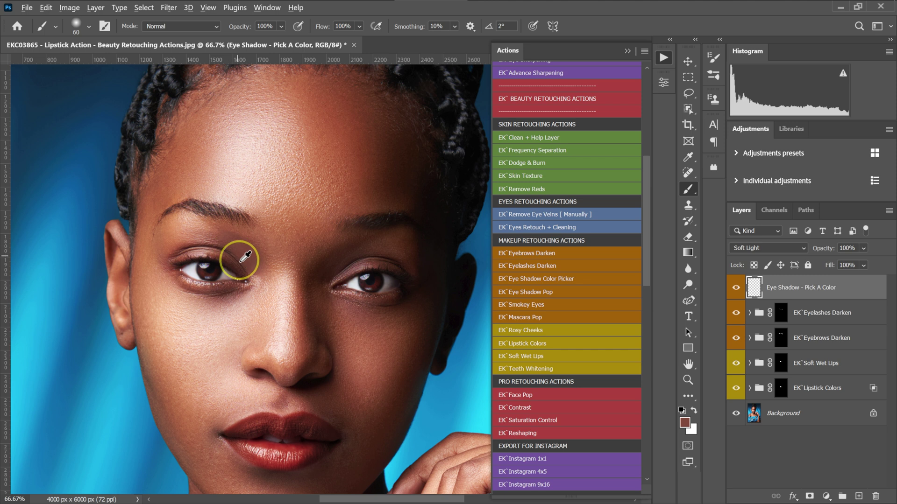
left_click(222, 242, "alt")
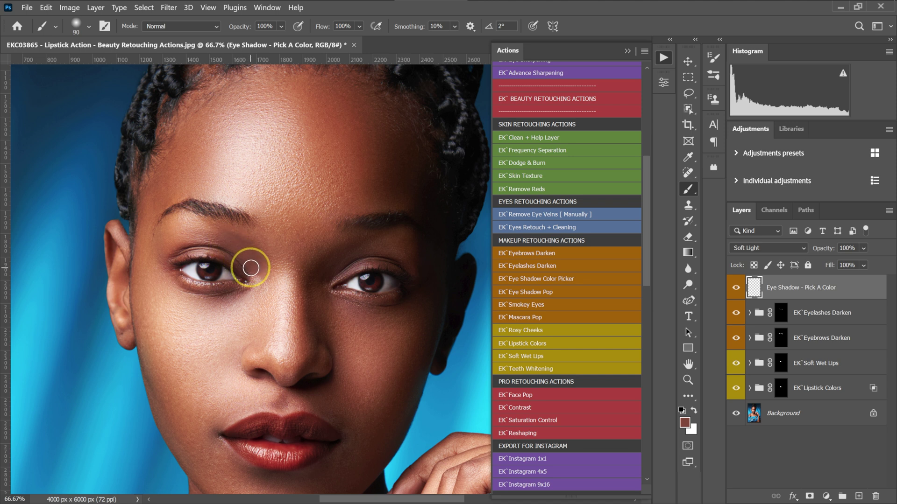
Brush the reddish eyeshadow over both upper eyelids.
mouse_move(251, 268)
left_mouse_down()
mouse_move(216, 237)
mouse_move(170, 247)
mouse_move(252, 269)
mouse_move(242, 248)
mouse_move(188, 232)
mouse_move(167, 248)
left_mouse_up()
key("bracketright")
key("bracketright")
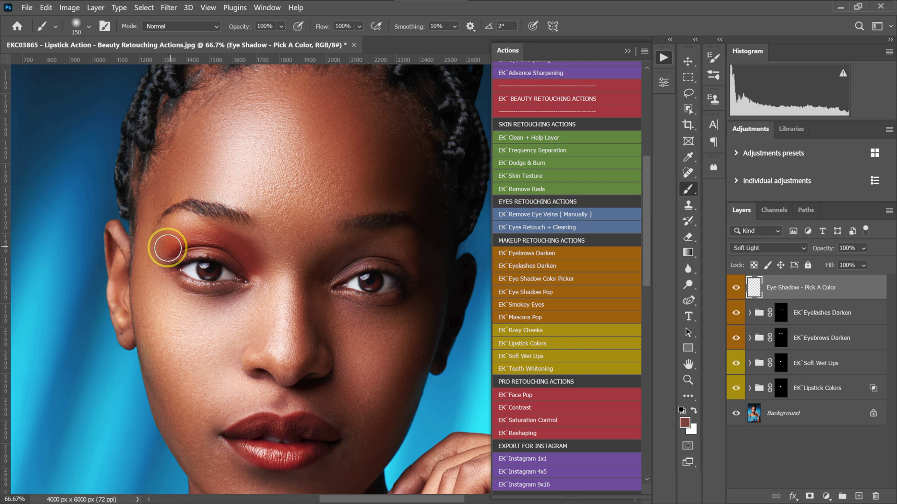
key("bracketleft")
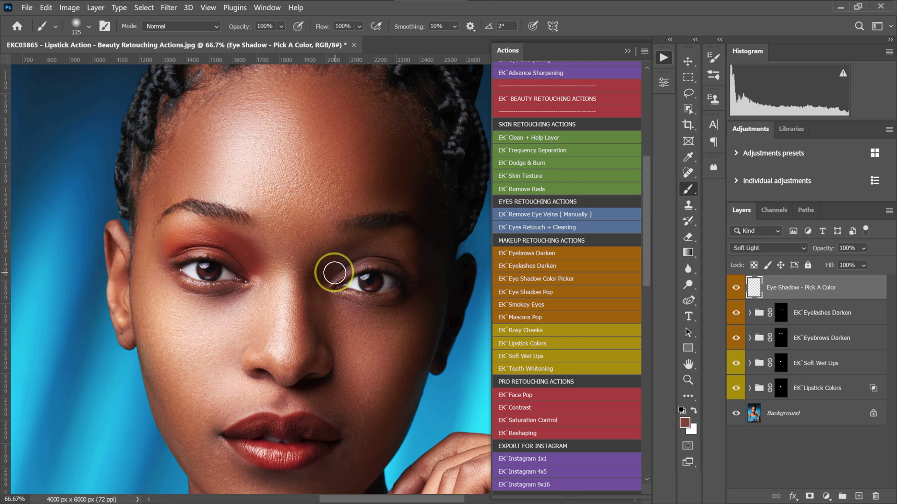
mouse_move(331, 274)
left_mouse_down()
mouse_move(364, 254)
mouse_move(399, 251)
mouse_move(415, 271)
mouse_move(408, 251)
mouse_move(351, 258)
left_mouse_up()
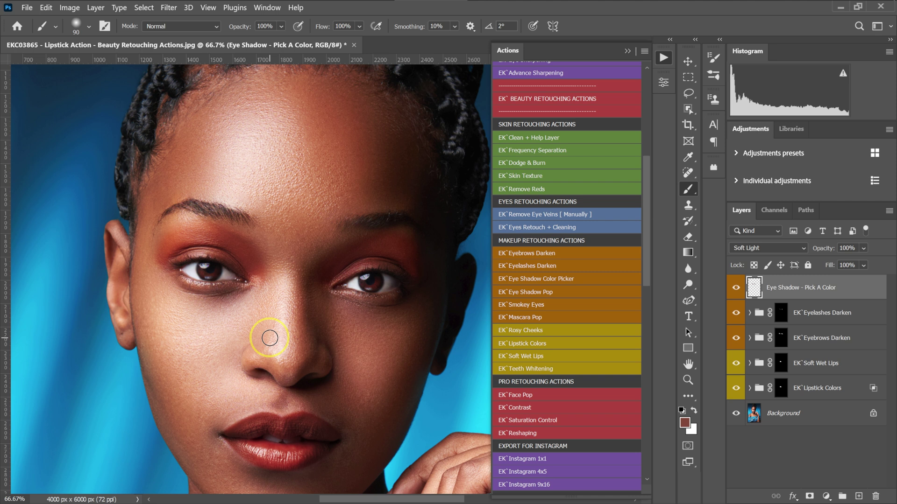
key("ctrl+minus")
key("ctrl+minus")
key("ctrl+minus")
key("ctrl+minus")
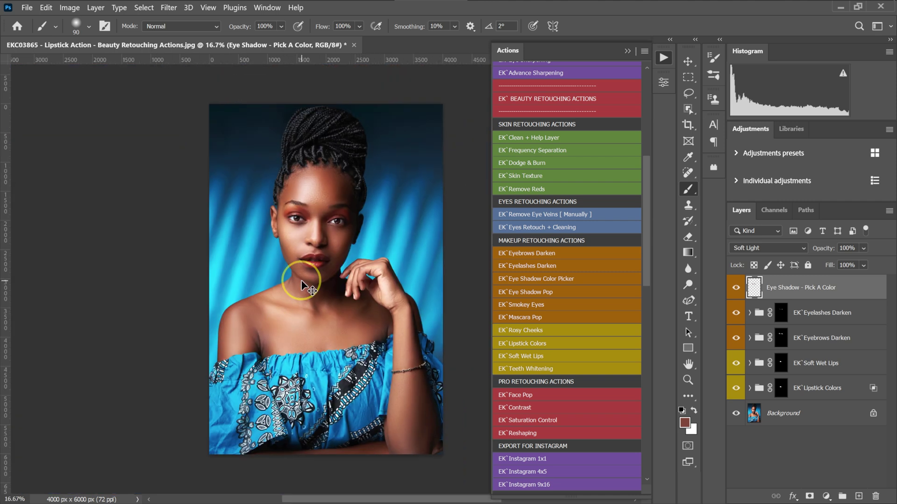
key("ctrl+plus")
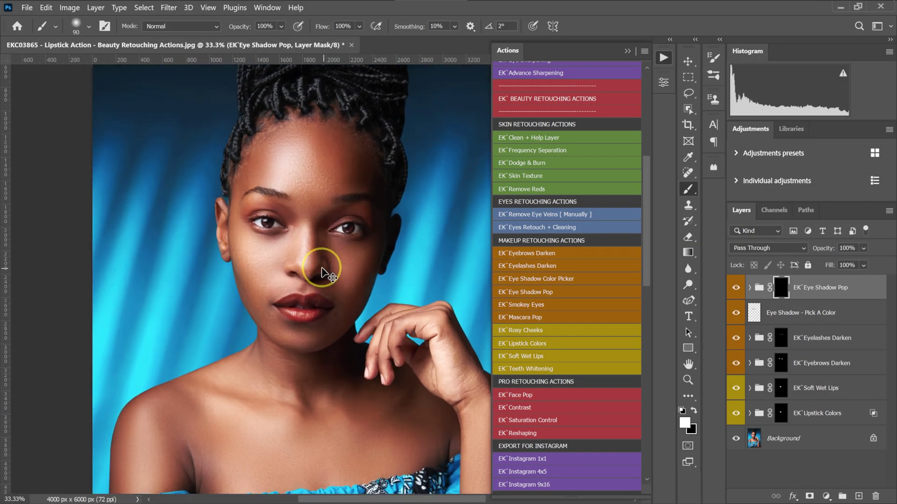
Paint Eye Shadow Pop onto both eyelids and set the group to 30% opacity.
scroll(327, 269, "up", 2)
key("bracketright")
key("bracketright")
key("bracketright")
key("bracketright")
mouse_move(271, 190)
left_mouse_down()
mouse_move(227, 171)
mouse_move(206, 176)
left_mouse_up()
mouse_move(327, 192)
left_mouse_down()
mouse_move(374, 180)
mouse_move(392, 188)
left_mouse_up()
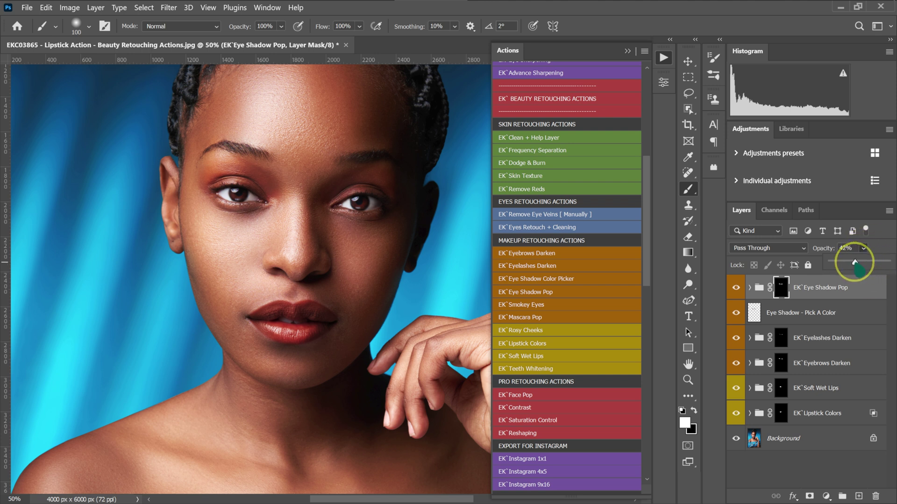
left_click_drag(851, 263, 847, 262)
key("ctrl+0")
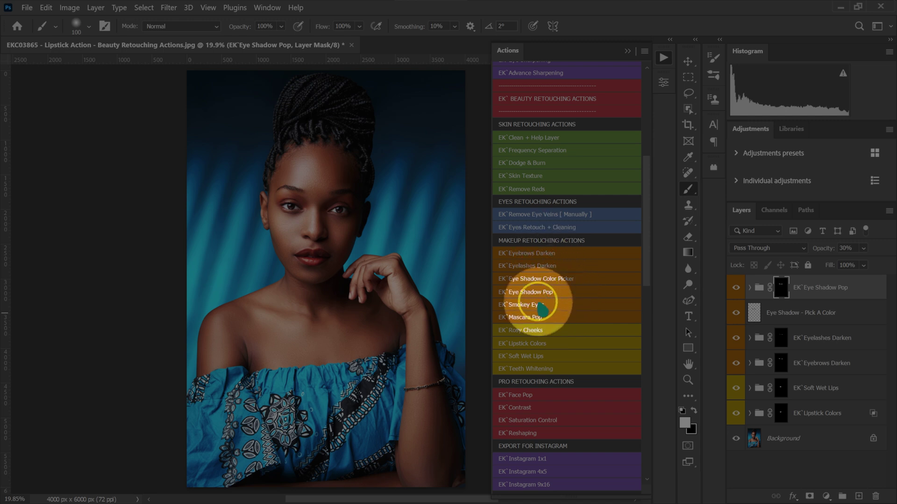
Paint EK Smokey Eyes shading around the eyes and reduce it to 40% opacity.
left_click(520, 306)
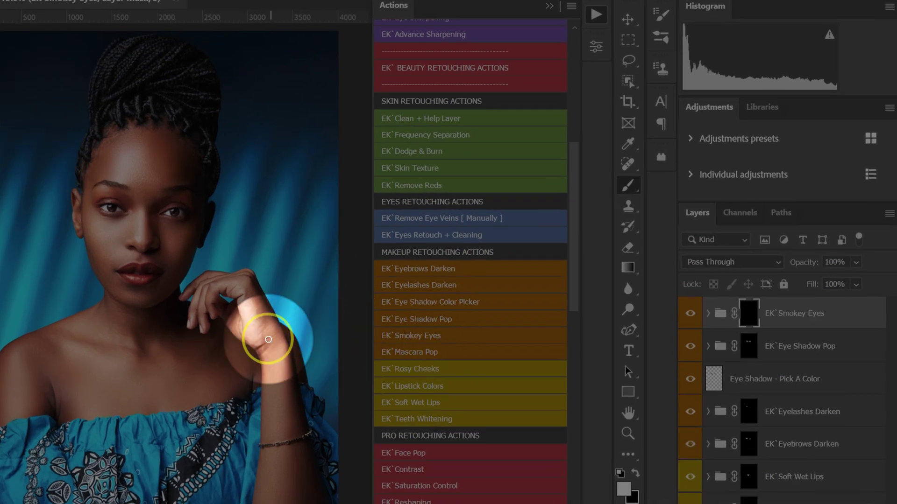
scroll(270, 186, "up", 7)
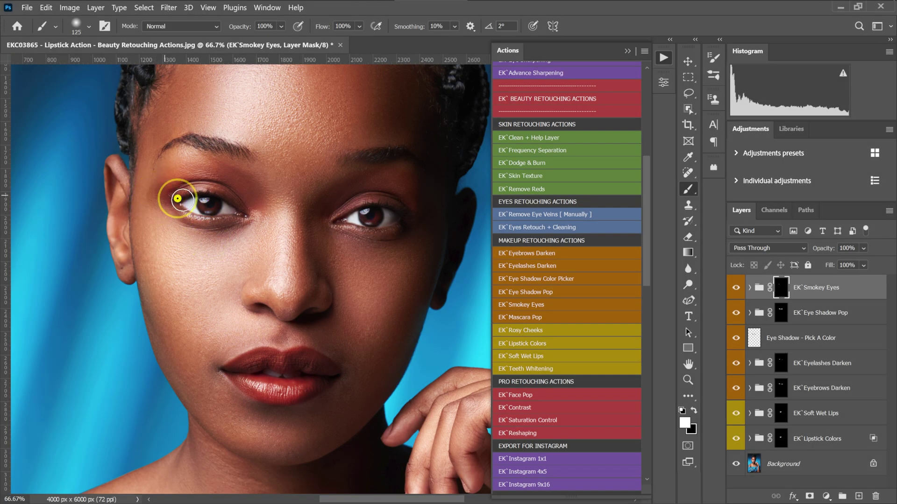
mouse_move(416, 214)
left_mouse_down()
mouse_move(399, 218)
mouse_move(408, 217)
left_mouse_up()
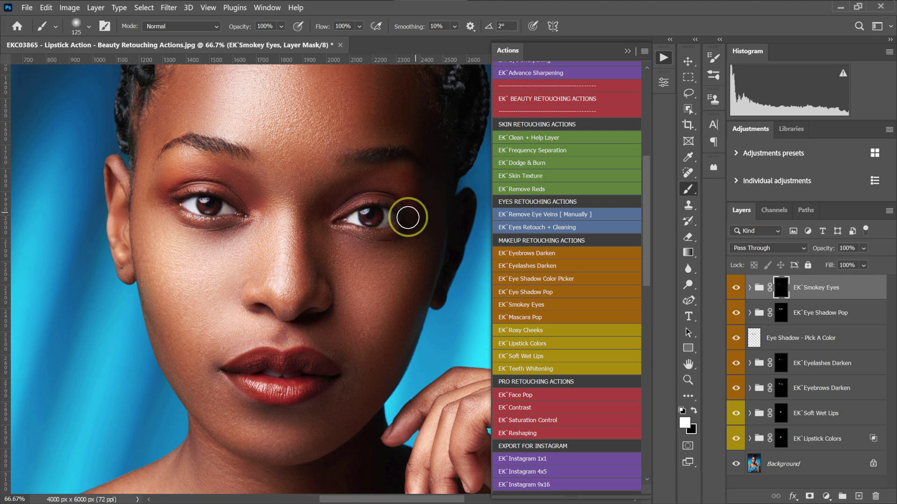
left_click(735, 292)
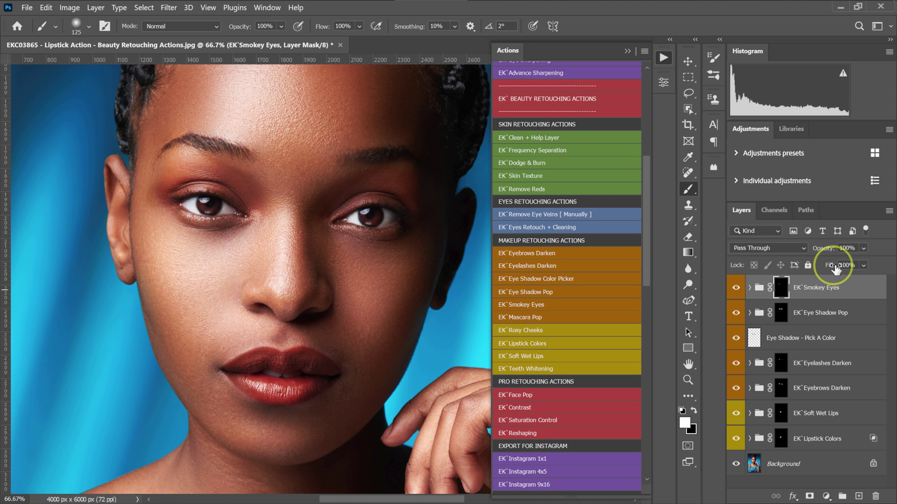
left_click_drag(864, 249, 854, 263)
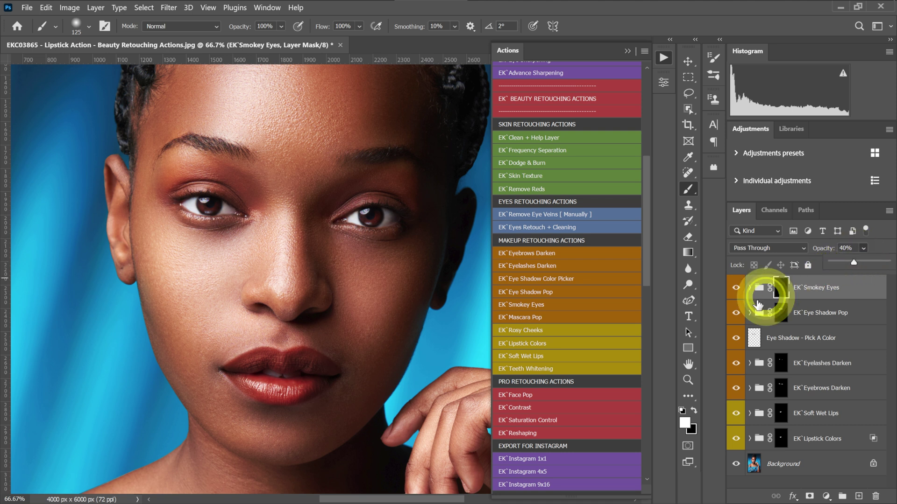
left_click(734, 291)
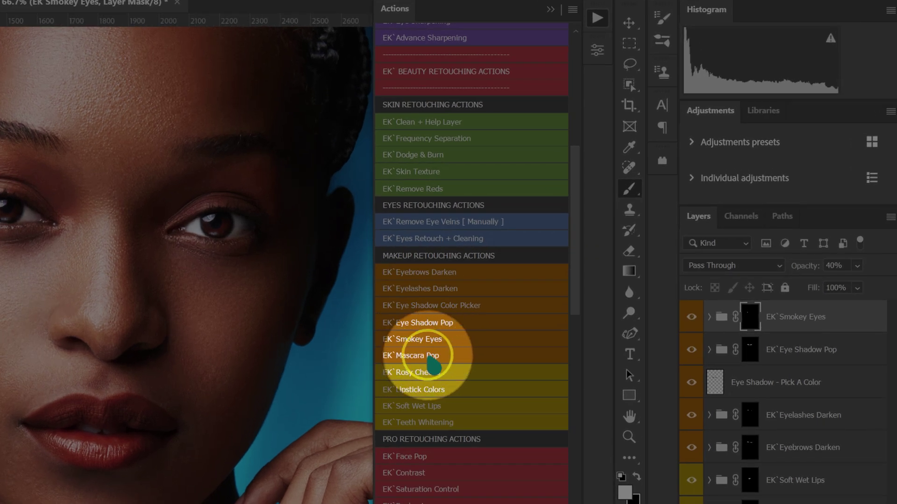
left_click(422, 356)
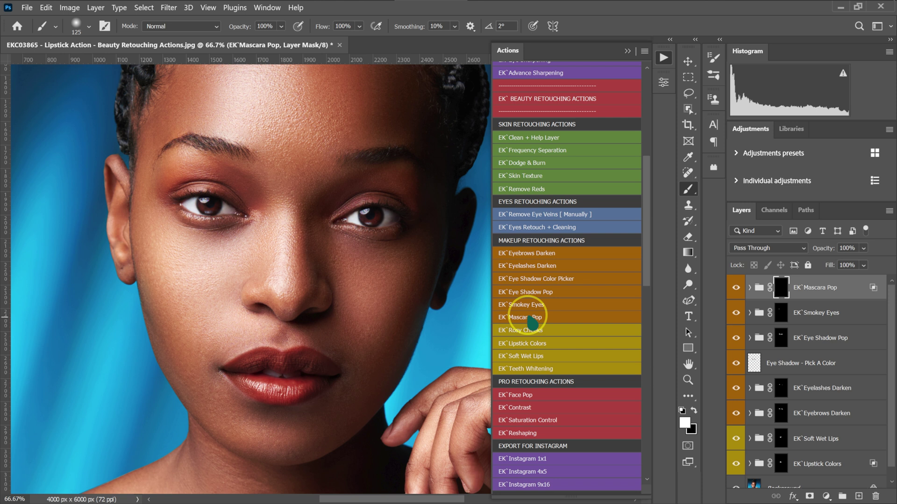
Paint Mascara Pop along the upper and lower lashes with a fine brush.
key("ctrl+plus")
key("ctrl+plus")
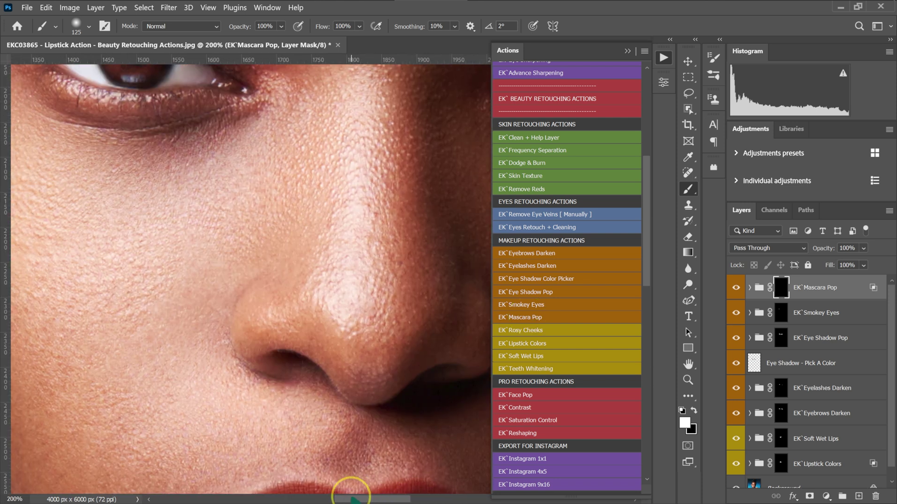
scroll(301, 245, "up", 5)
scroll(301, 244, "left", 3)
key("bracketleft")
key("bracketleft")
key("bracketleft")
key("bracketleft")
key("bracketleft")
key("bracketleft")
key("bracketleft")
key("bracketleft")
key("bracketleft")
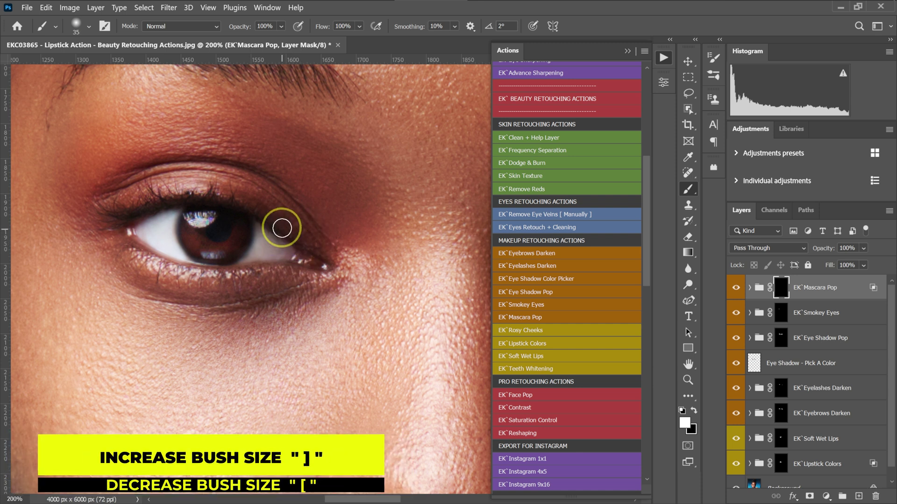
key("bracketleft")
key("bracketleft")
key("bracketleft")
key("bracketleft")
key("bracketleft")
key("bracketleft")
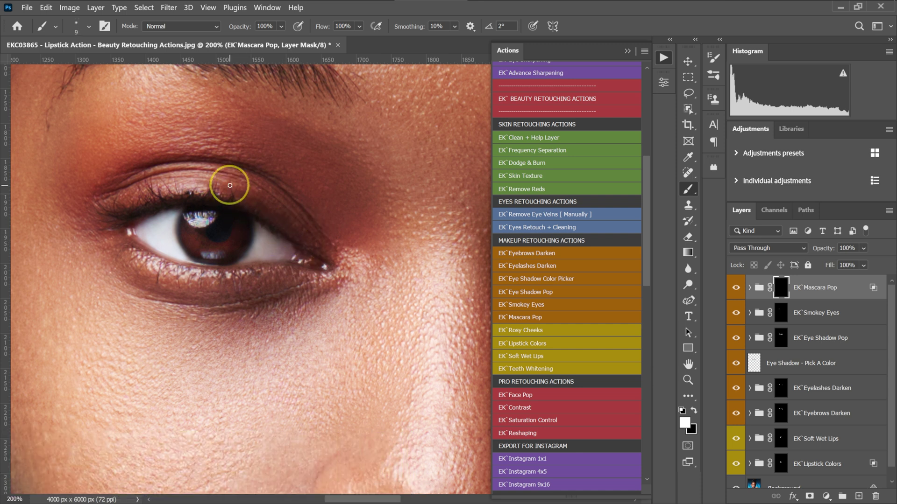
mouse_move(230, 185)
left_mouse_down()
mouse_move(174, 181)
mouse_move(160, 187)
mouse_move(168, 203)
mouse_move(151, 206)
mouse_move(141, 191)
mouse_move(116, 200)
left_mouse_up()
mouse_move(136, 251)
left_mouse_down()
mouse_move(180, 282)
mouse_move(219, 287)
left_mouse_up()
left_click_drag(369, 500, 427, 499)
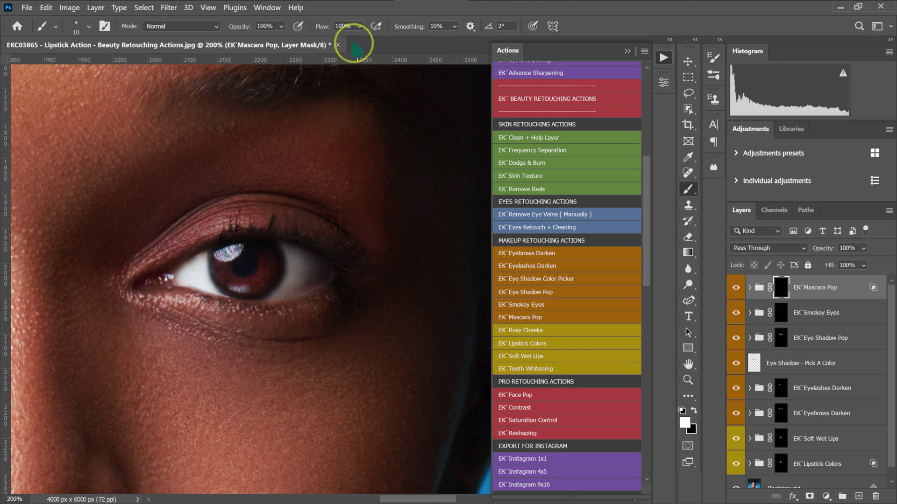
Set brush flow to 50% and paint mascara along the lower lash line.
left_click_drag(361, 31, 357, 41)
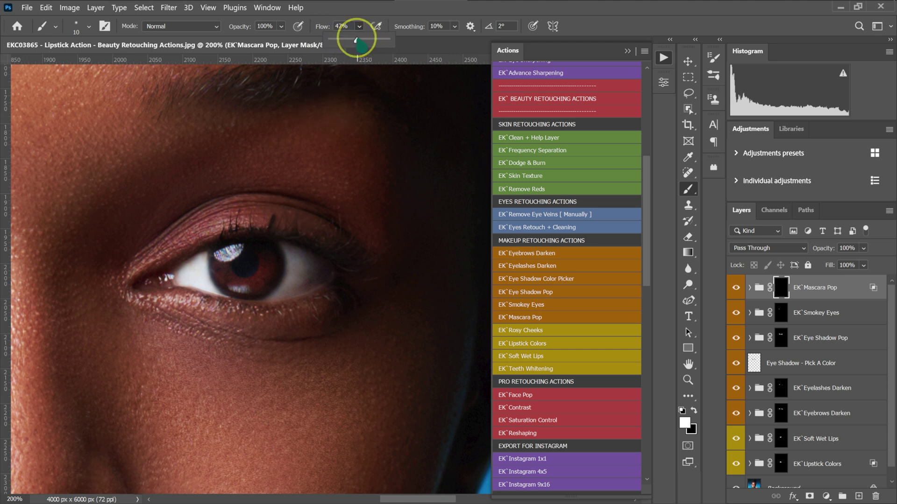
left_click(346, 26)
type("50")
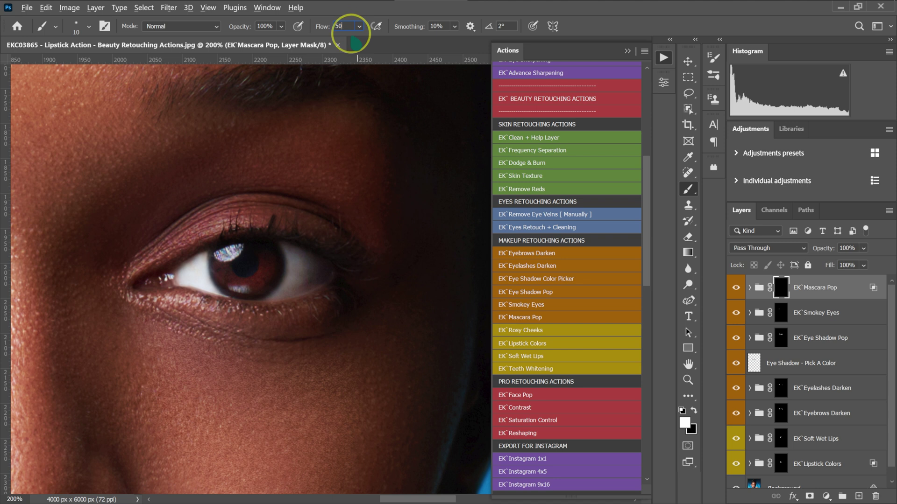
left_click(292, 221)
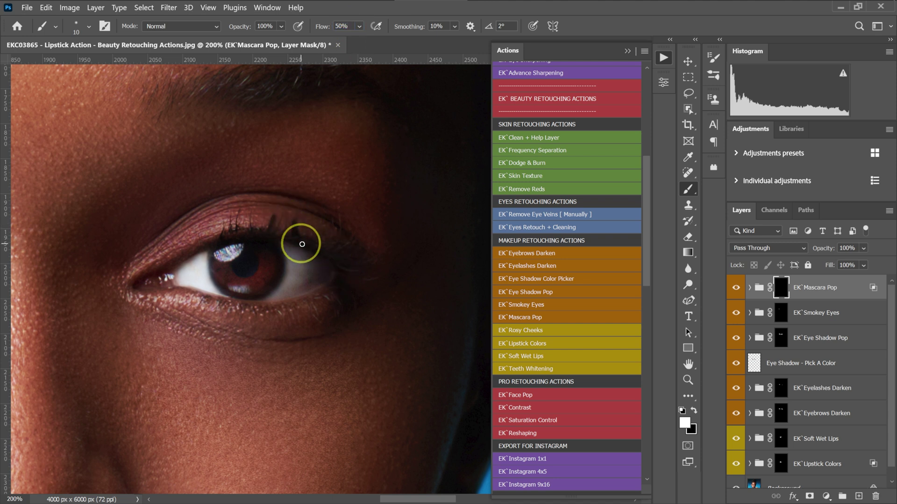
mouse_move(247, 306)
left_mouse_down()
mouse_move(202, 296)
mouse_move(321, 311)
mouse_move(337, 282)
left_mouse_up()
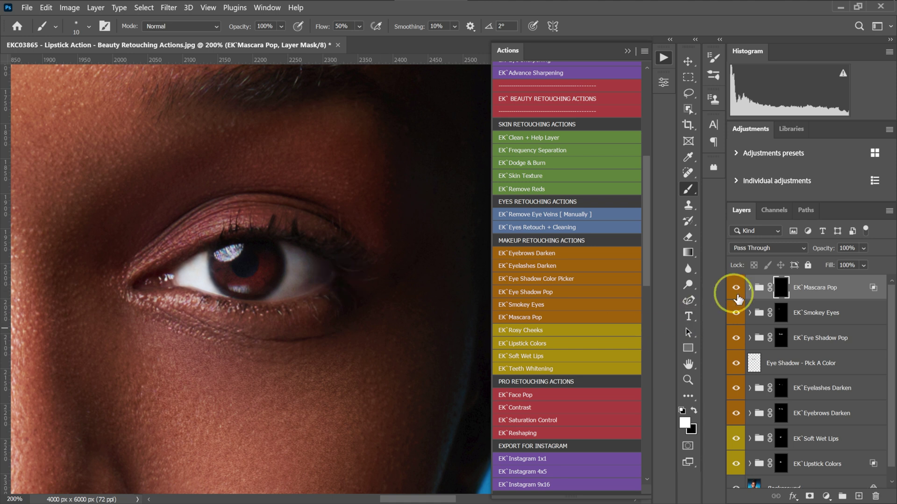
Compare the mascara and full makeup against the original photo.
left_click(736, 288)
left_click(736, 288)
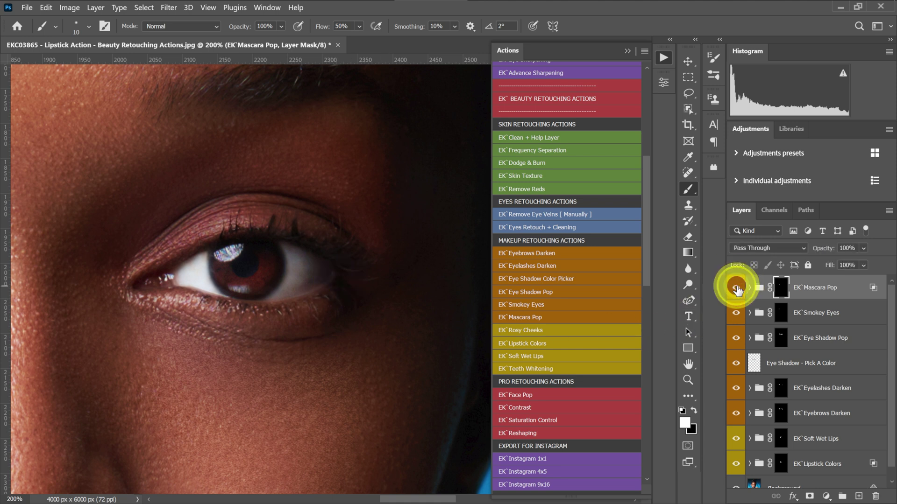
left_click(736, 288)
left_click(737, 288)
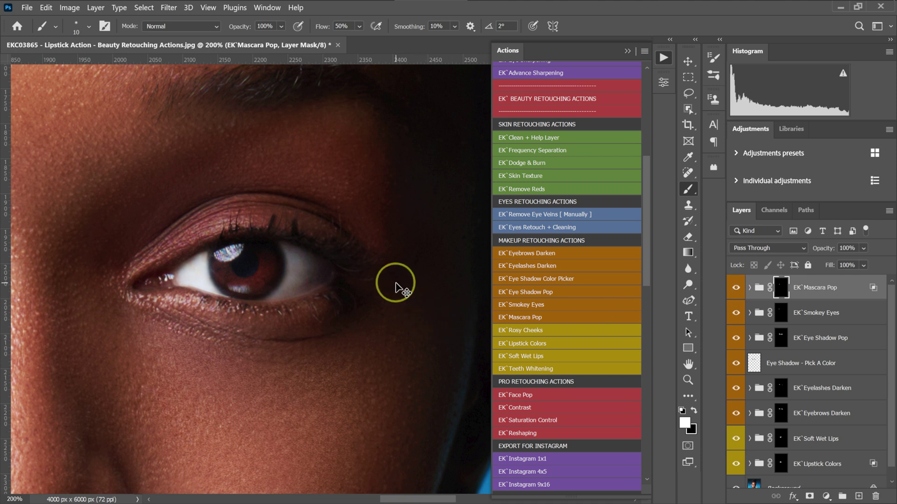
key("ctrl+0")
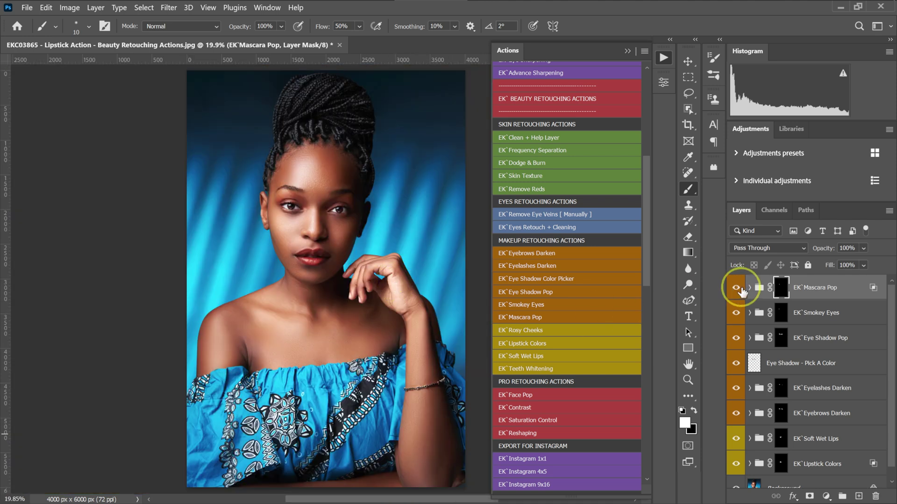
left_click(736, 288)
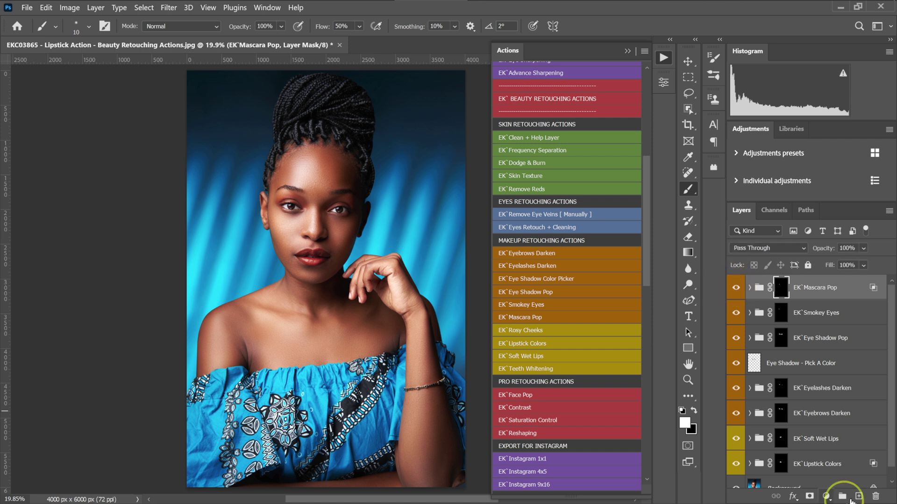
scroll(809, 455, "down", 1)
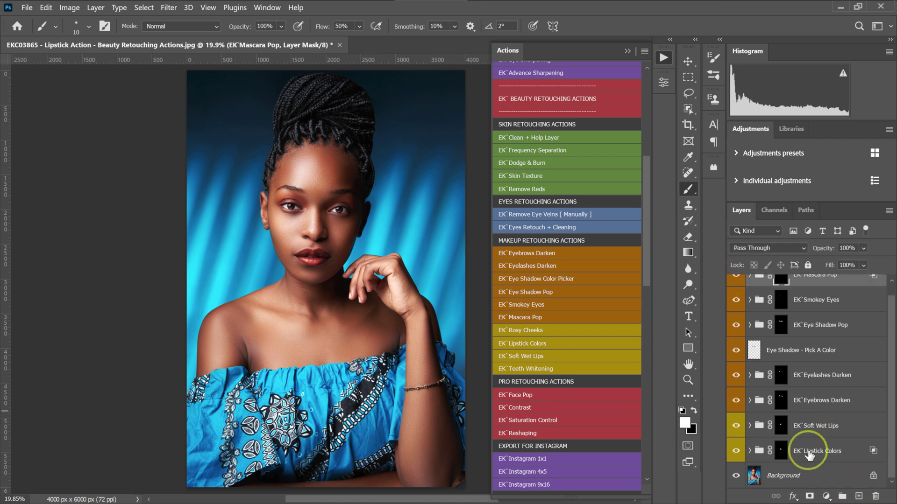
left_click(737, 478, "alt")
left_click(737, 477, "alt")
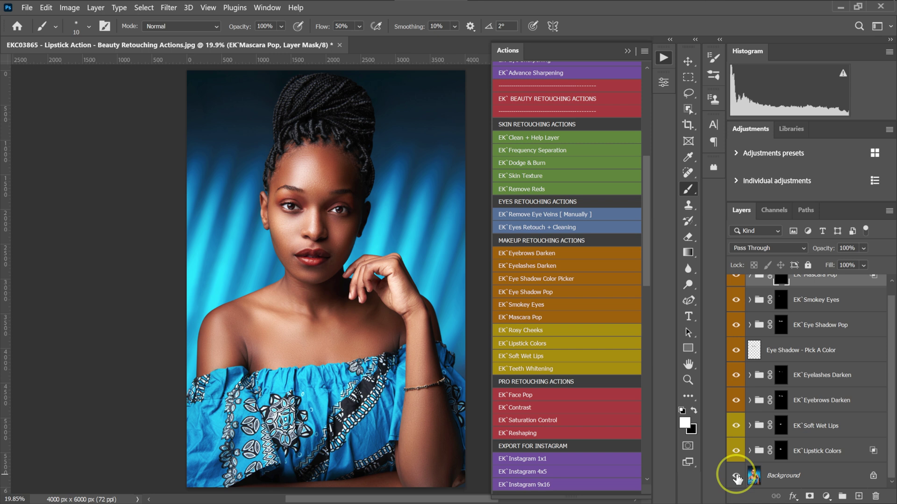
left_click(737, 477, "alt")
left_click(737, 478, "alt")
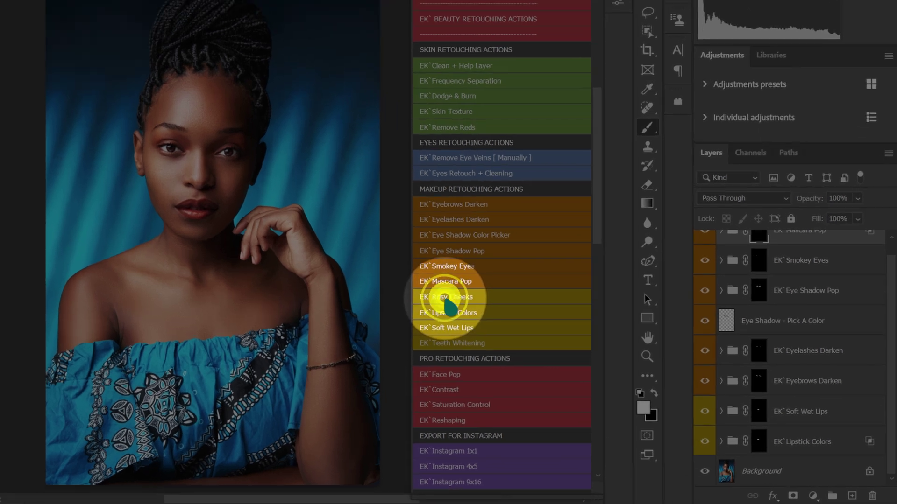
Paint EK Rosy Cheeks blush onto both cheeks and set the group to 20% opacity.
left_click(444, 299)
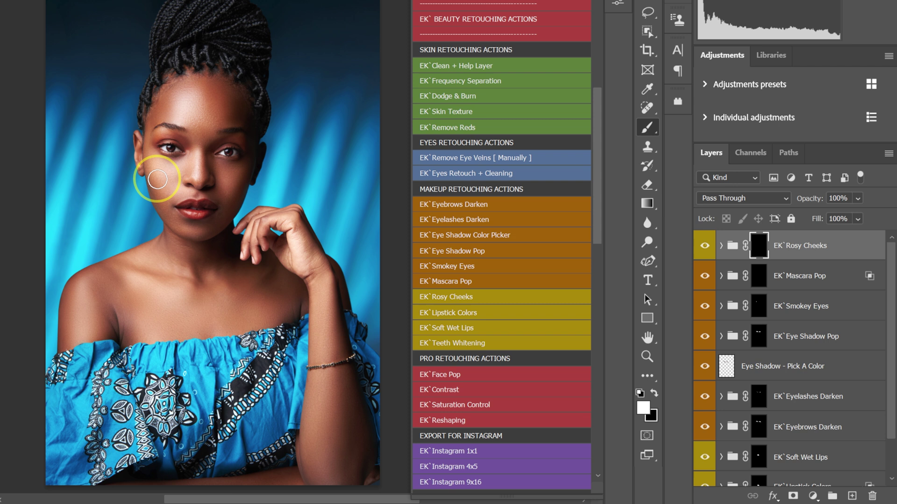
mouse_move(153, 176)
left_mouse_down()
mouse_move(168, 204)
mouse_move(164, 160)
left_mouse_up()
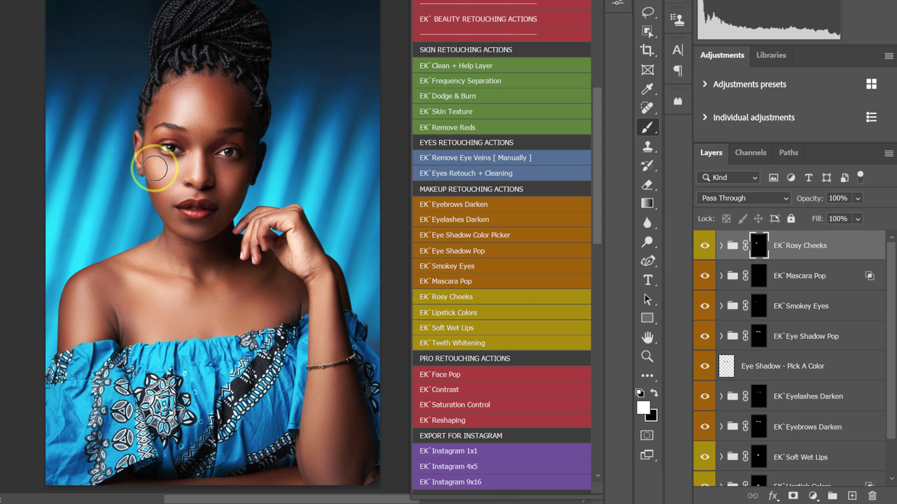
mouse_move(232, 195)
left_mouse_down()
mouse_move(230, 177)
mouse_move(226, 204)
left_mouse_up()
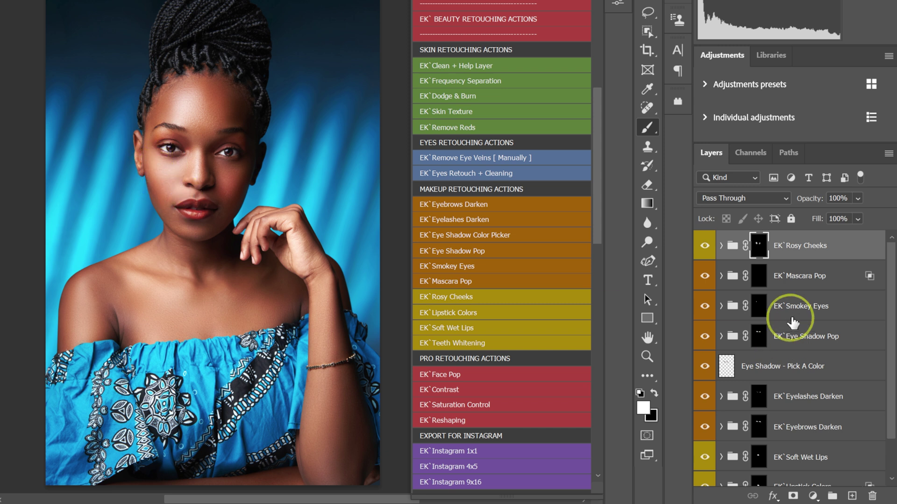
left_click(843, 199)
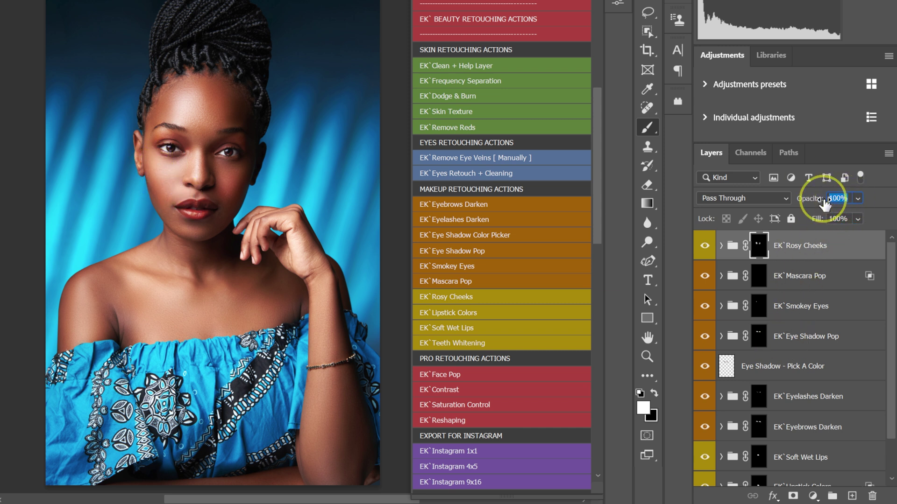
key("Return")
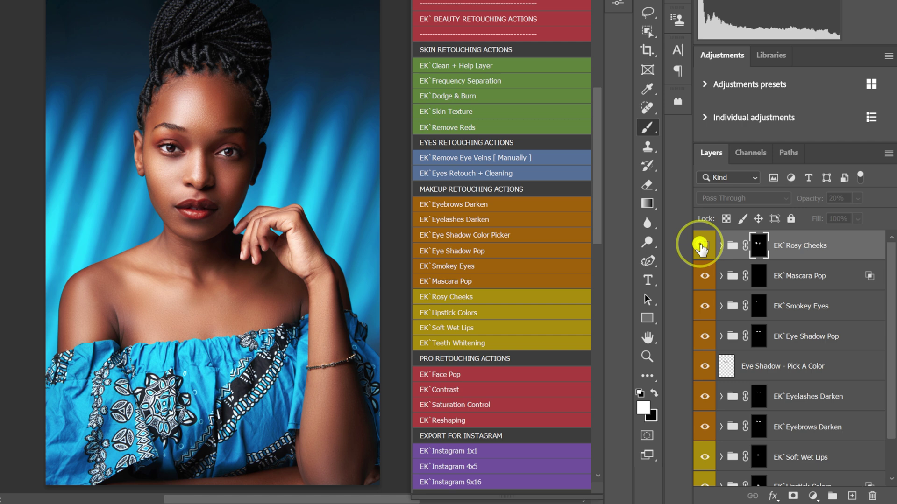
left_click(703, 246)
scroll(207, 133, "up", 2)
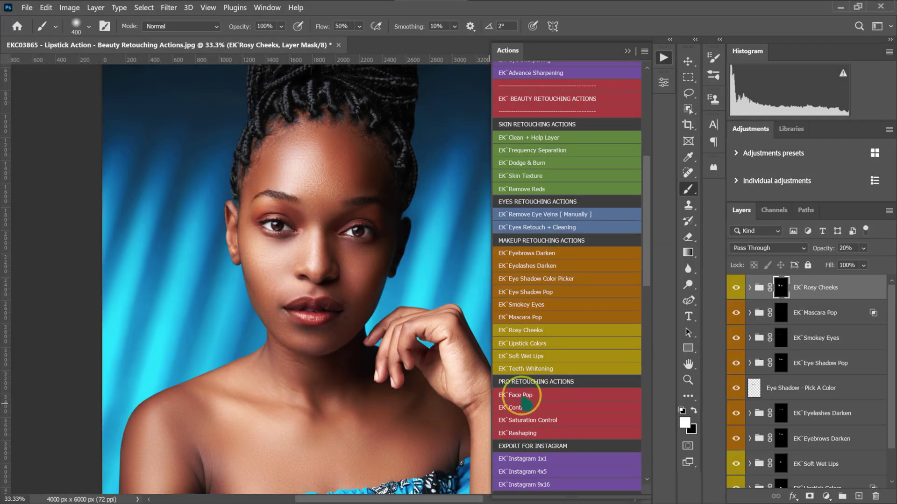
Add the EK Face Pop group at 30% opacity, comparing it on and off.
left_click(521, 397)
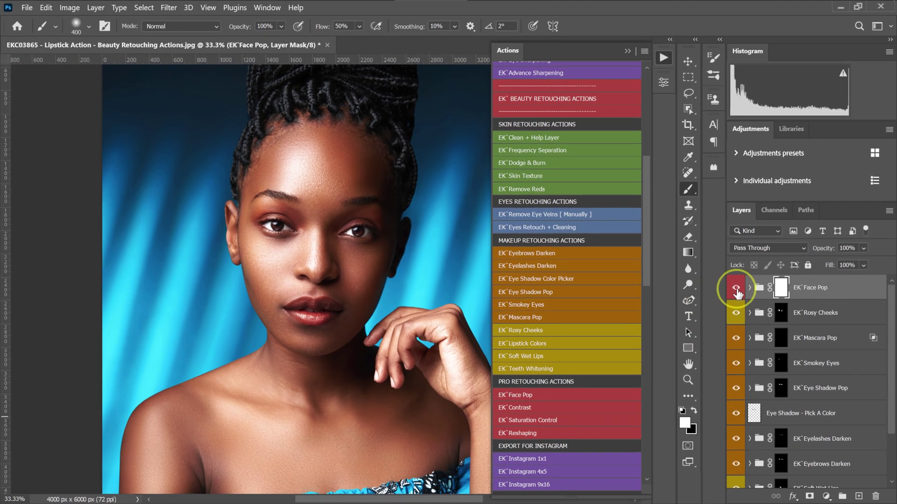
left_click(735, 289)
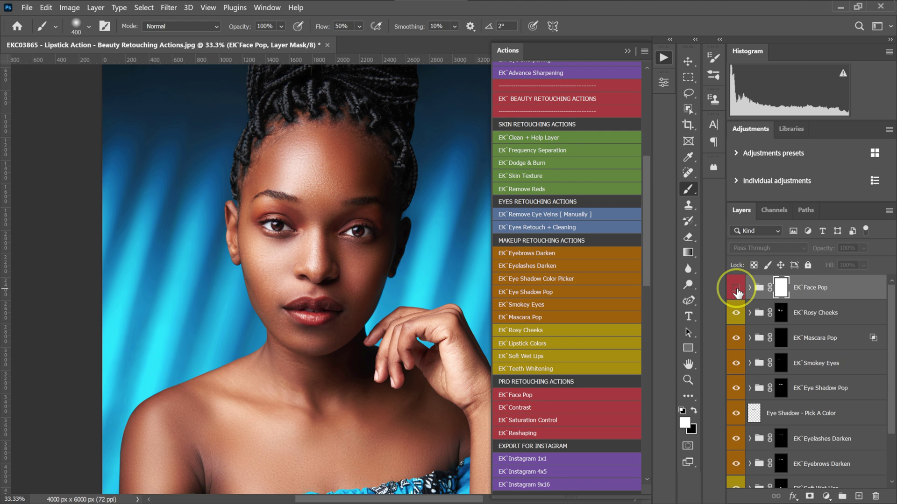
left_click(736, 288)
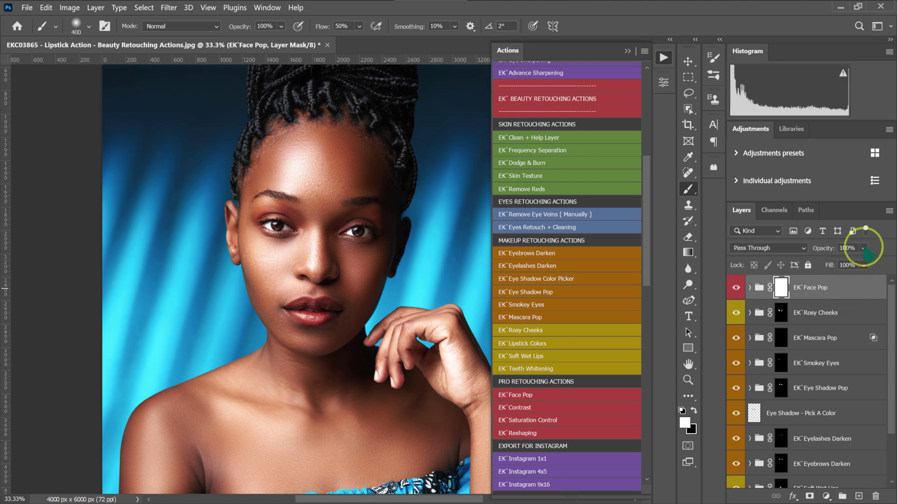
left_click_drag(886, 262, 848, 262)
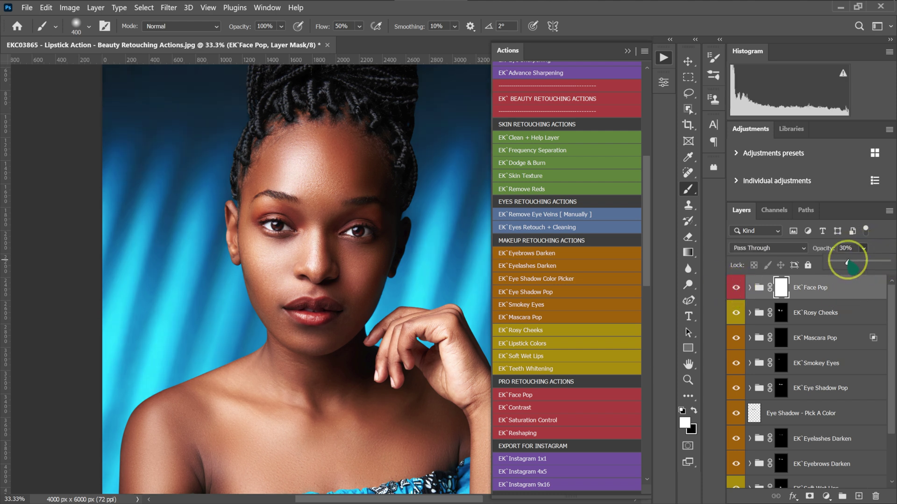
left_click(732, 292)
left_click(732, 292)
left_click(732, 292)
left_click(733, 289)
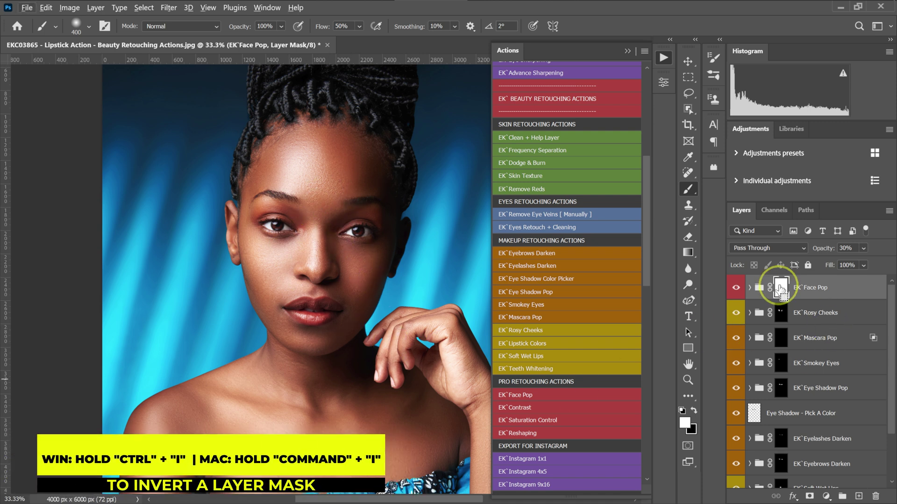
Invert the Face Pop mask and paint it back over the forehead and face with a 500 brush.
key("ctrl+i")
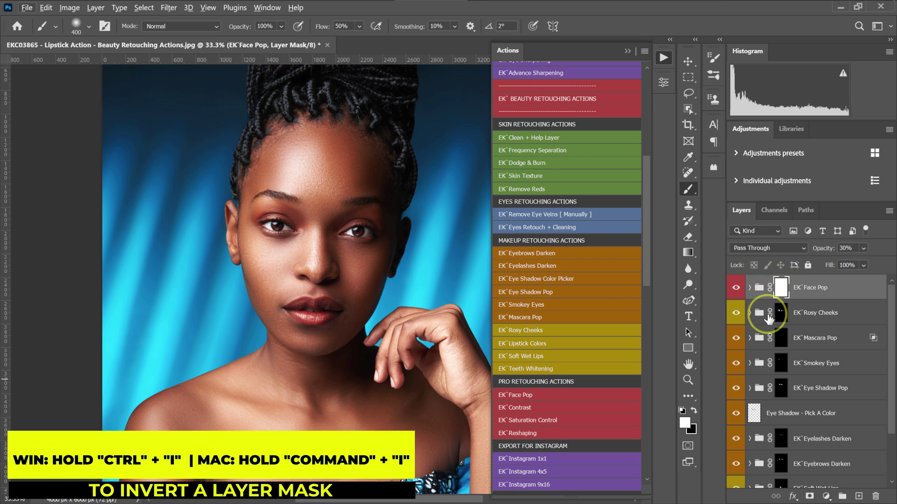
key("bracketright")
key("bracketright")
key("bracketright")
key("bracketright")
key("bracketright")
key("bracketleft")
key("bracketleft")
key("bracketleft")
key("bracketleft")
mouse_move(310, 170)
left_mouse_down()
mouse_move(292, 168)
mouse_move(329, 191)
left_mouse_up()
left_click(355, 35)
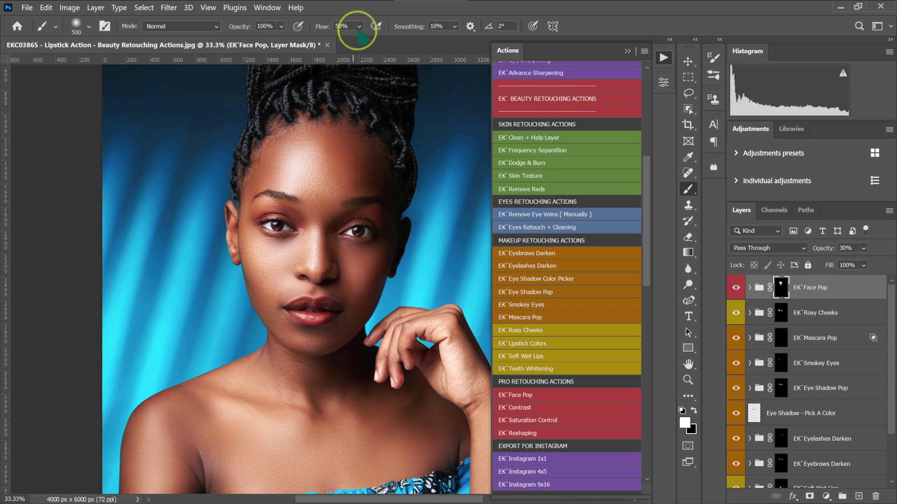
mouse_move(371, 170)
left_mouse_down()
mouse_move(310, 181)
mouse_move(336, 144)
mouse_move(282, 267)
mouse_move(260, 264)
mouse_move(245, 475)
mouse_move(420, 346)
mouse_move(358, 318)
left_mouse_up()
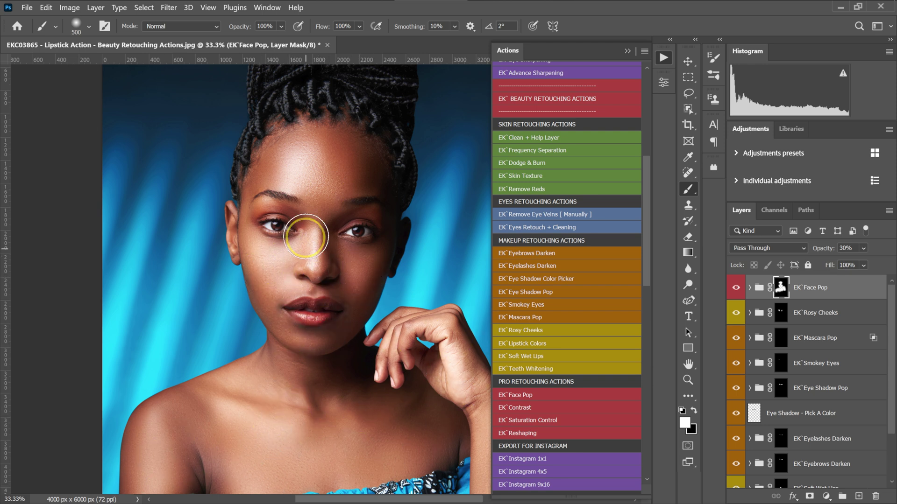
left_click(736, 289)
left_click(736, 288)
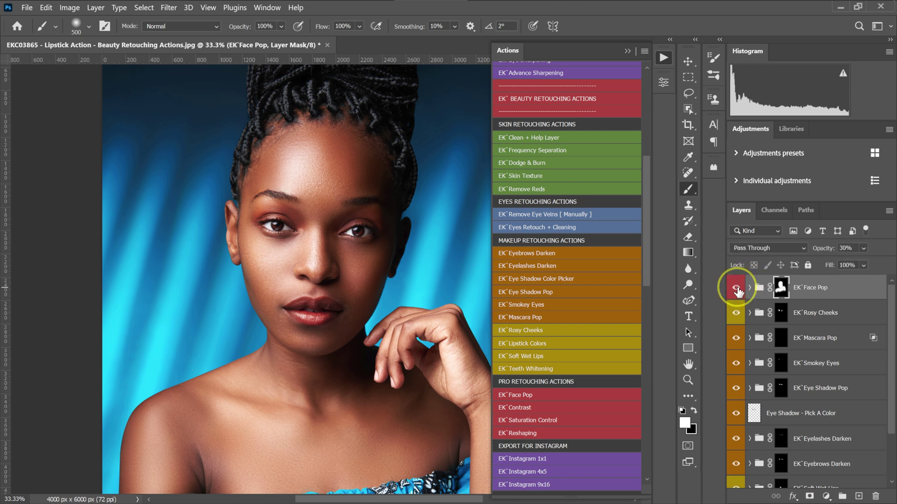